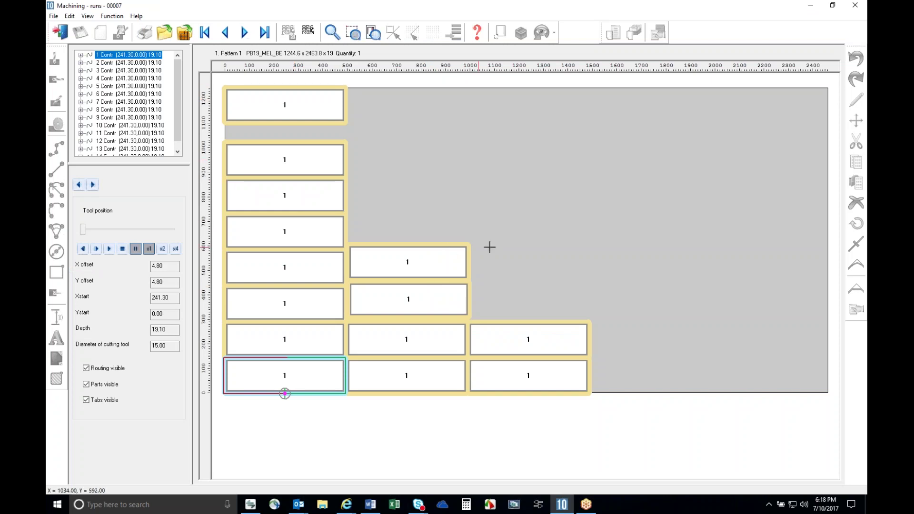
Step: Leave the machining view and assign the Common Edge nesting parameters to the second CRimport line of the batch
{"action": "left_click", "coordinate": [59, 32]}
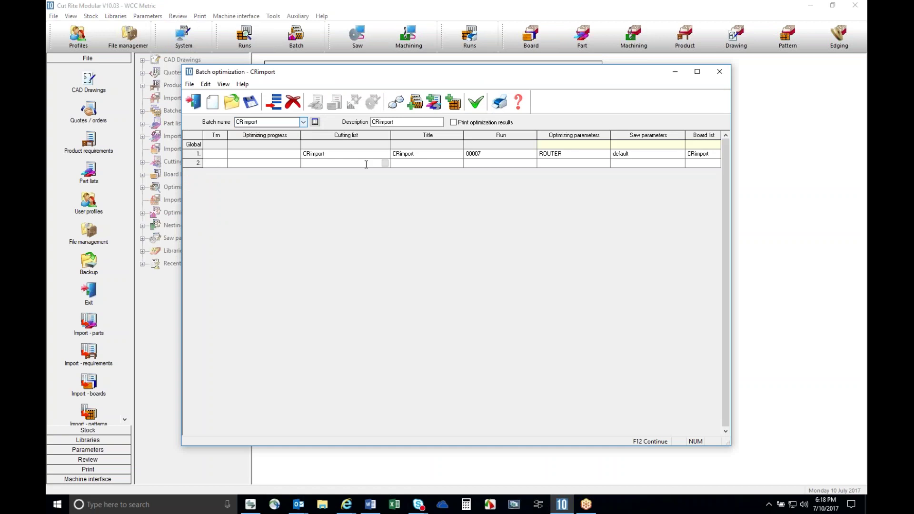
{"action": "left_click", "coordinate": [579, 155]}
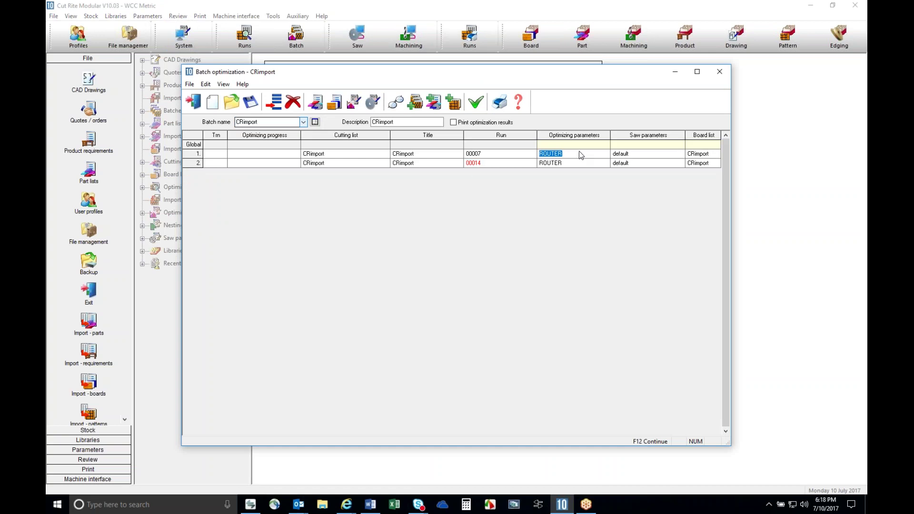
{"action": "left_click", "coordinate": [605, 155]}
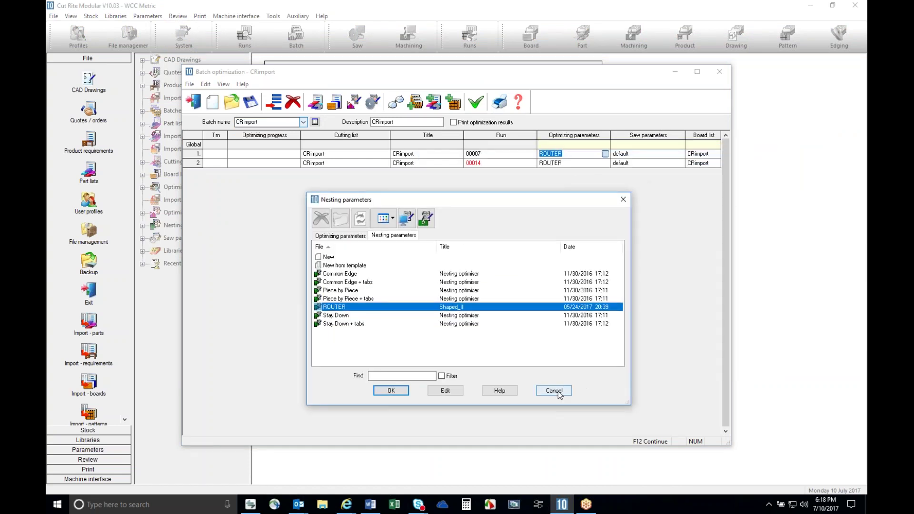
{"action": "left_click", "coordinate": [555, 390]}
{"action": "key", "text": "Down"}
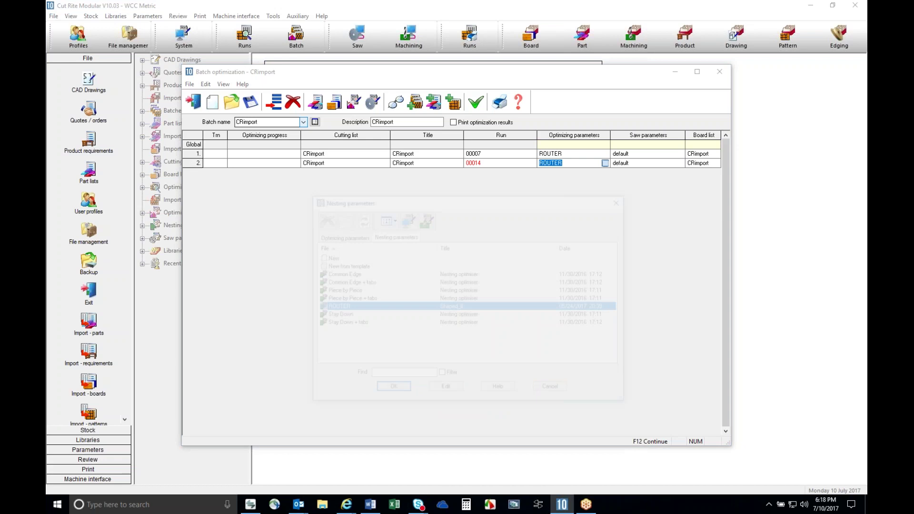
{"action": "left_click", "coordinate": [350, 275]}
{"action": "left_click", "coordinate": [395, 394]}
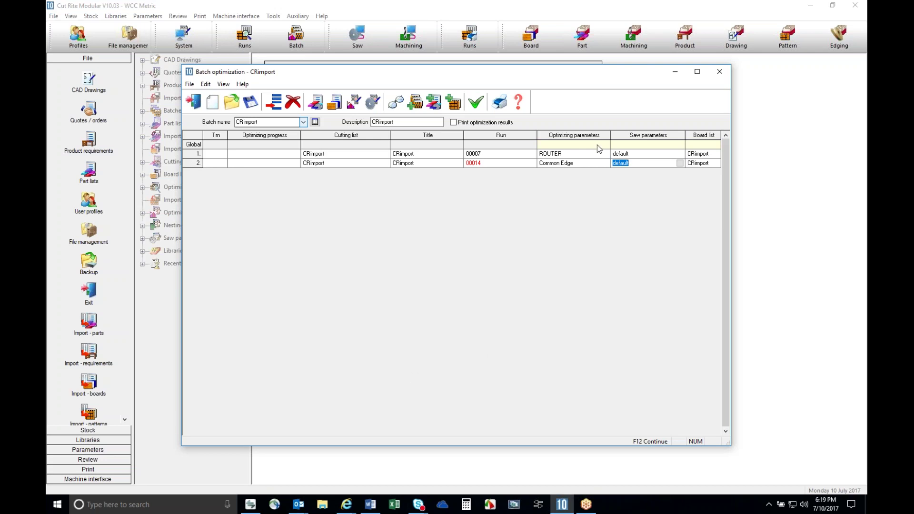
Step: Add a third CRimport cutting list line to the batch and assign it the Stay Down nesting parameters
{"action": "key", "text": "Tab"}
{"action": "key", "text": "Tab"}
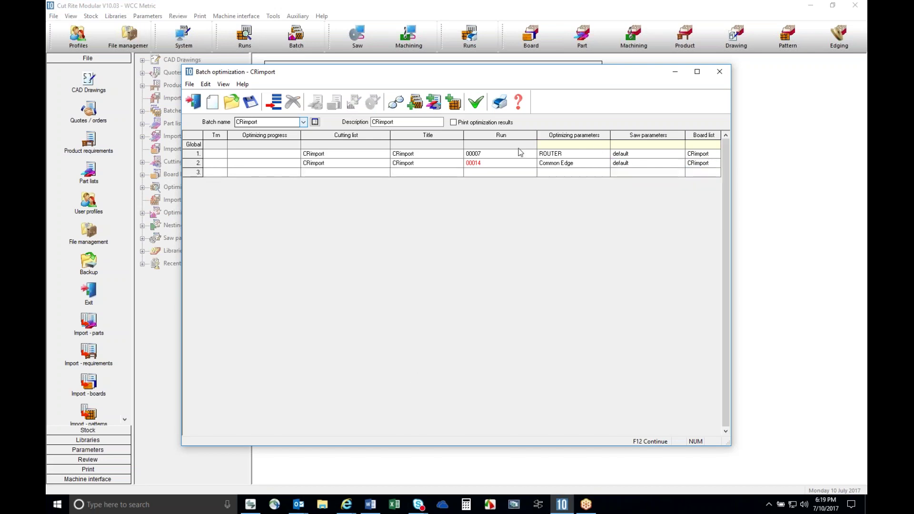
{"action": "left_click", "coordinate": [474, 173]}
{"action": "key", "text": "Return"}
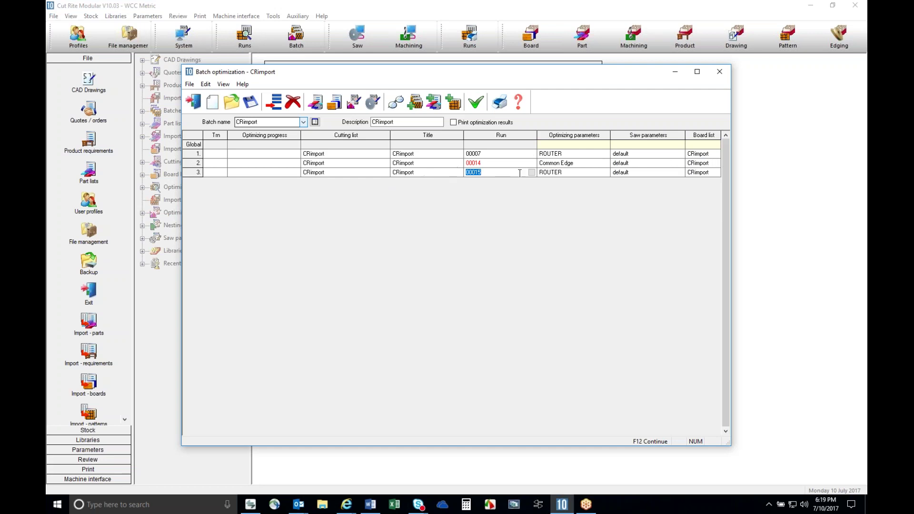
{"action": "left_click", "coordinate": [531, 172]}
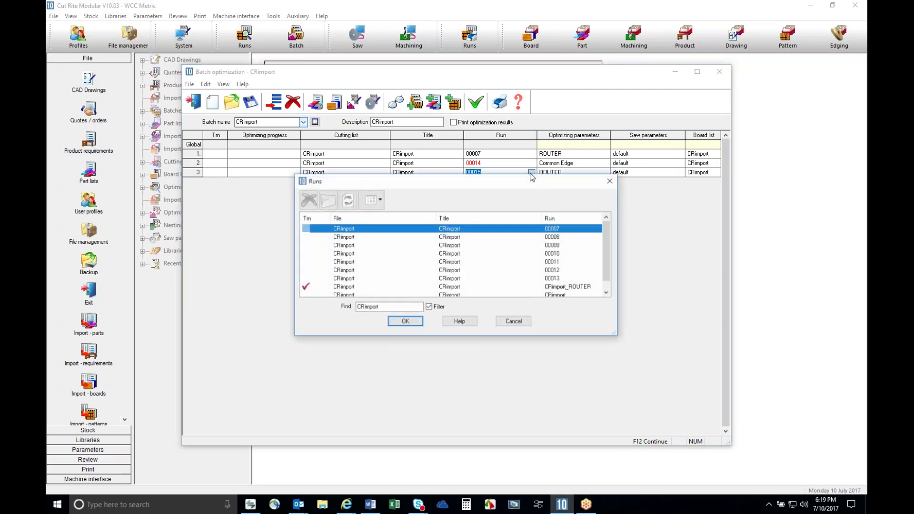
{"action": "key", "text": "Escape"}
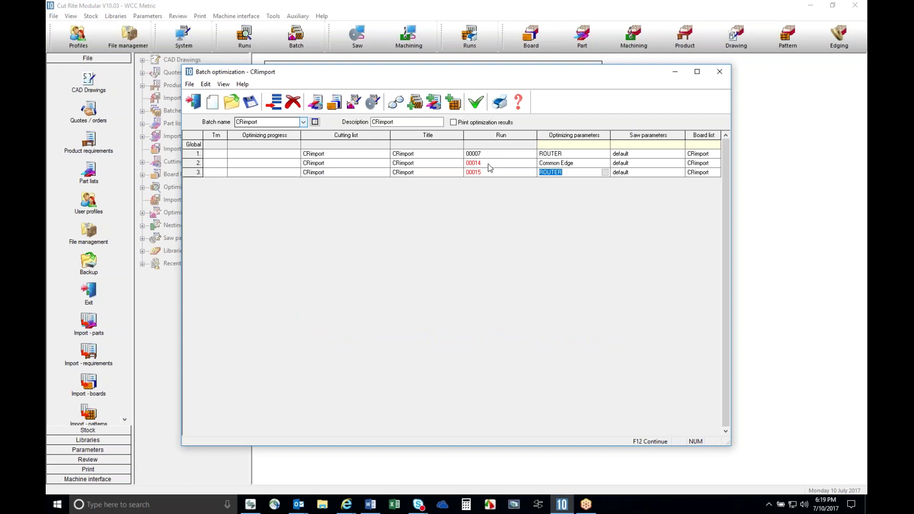
{"action": "left_click", "coordinate": [605, 173]}
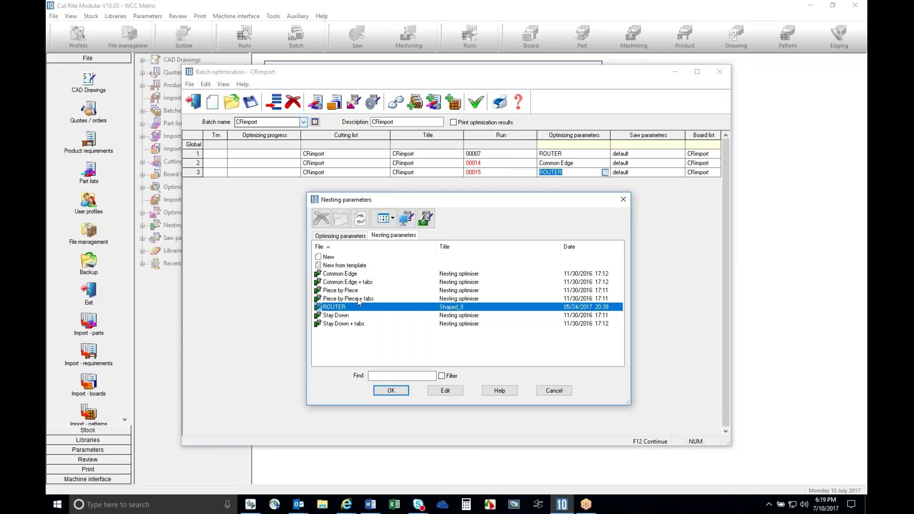
{"action": "left_click", "coordinate": [348, 315]}
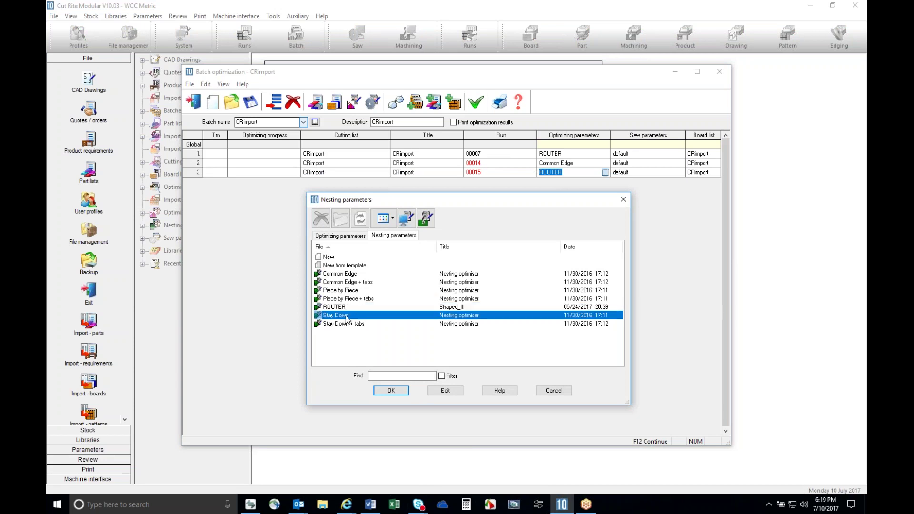
{"action": "left_click", "coordinate": [392, 392]}
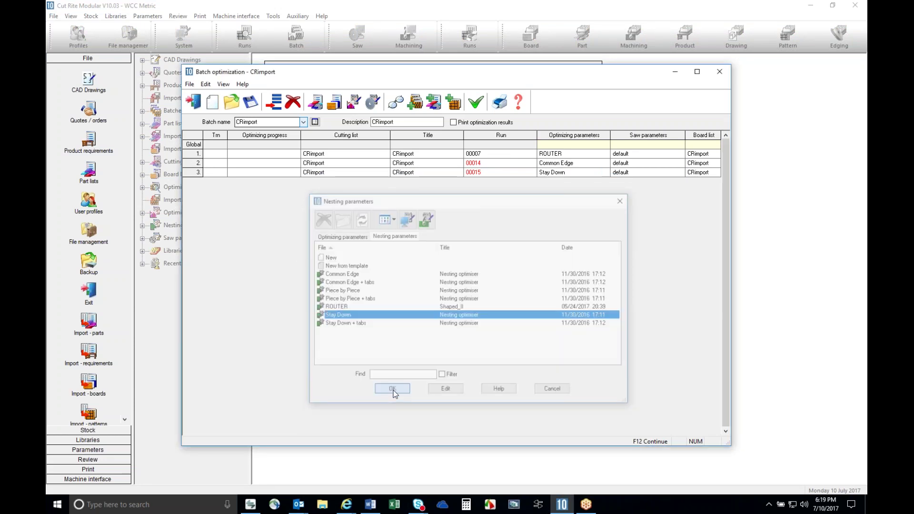
Step: Add a fourth CRimport line with the Stay Down + tabs nesting parameters, and save and optimize the batch
{"action": "left_click", "coordinate": [332, 185]}
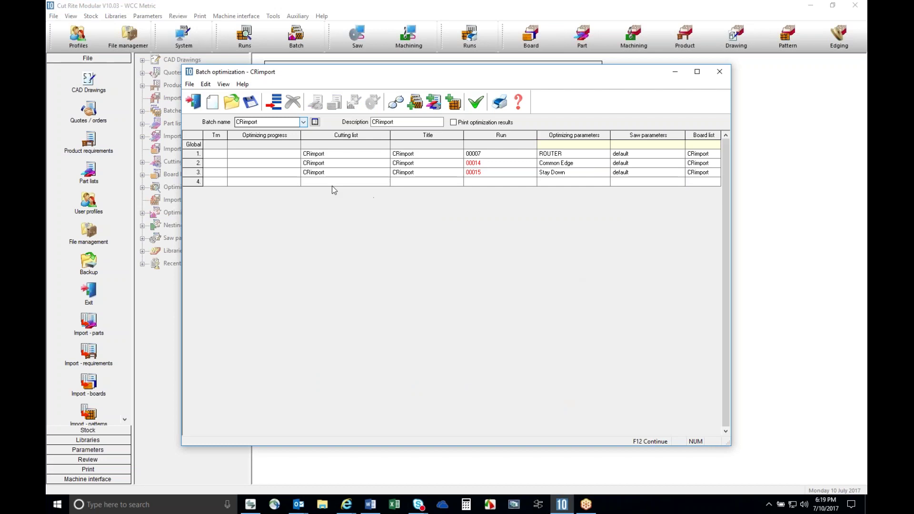
{"action": "key", "text": "Tab"}
{"action": "left_click", "coordinate": [605, 182]}
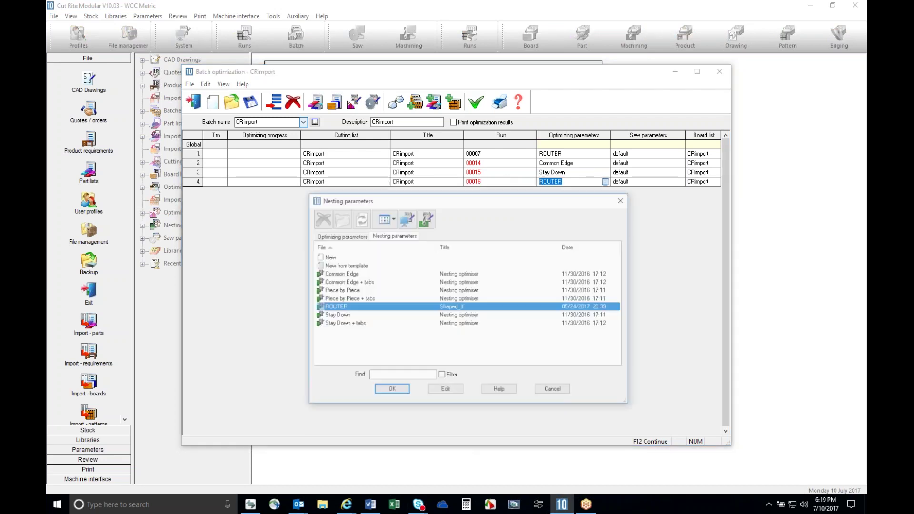
{"action": "left_click", "coordinate": [345, 323]}
{"action": "left_click", "coordinate": [392, 389]}
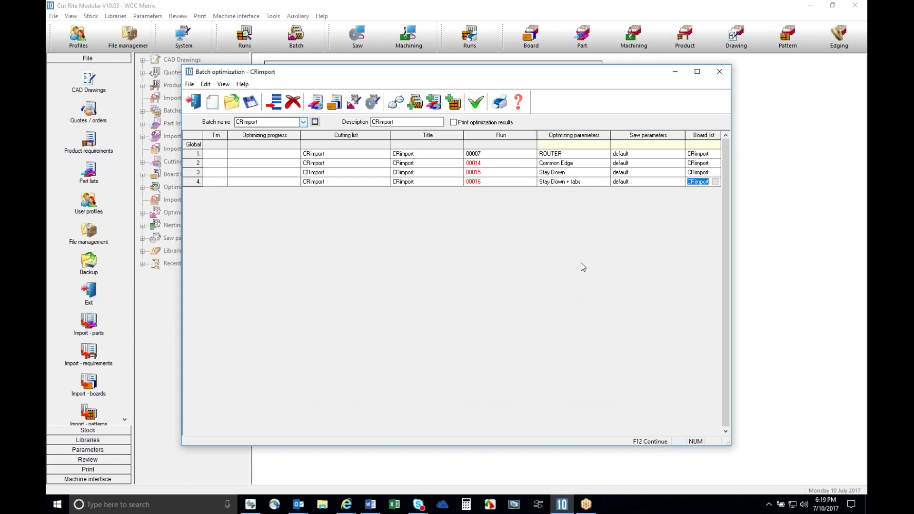
{"action": "left_click", "coordinate": [475, 103]}
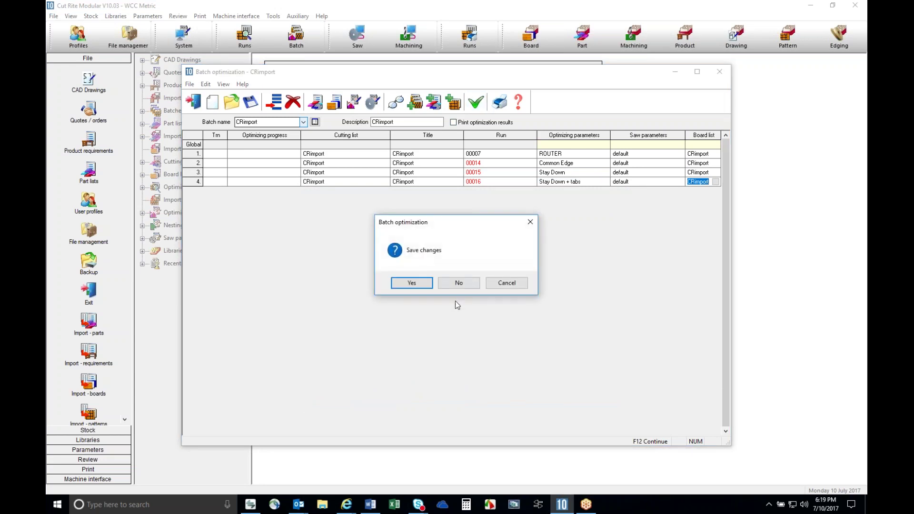
{"action": "key", "text": "Return"}
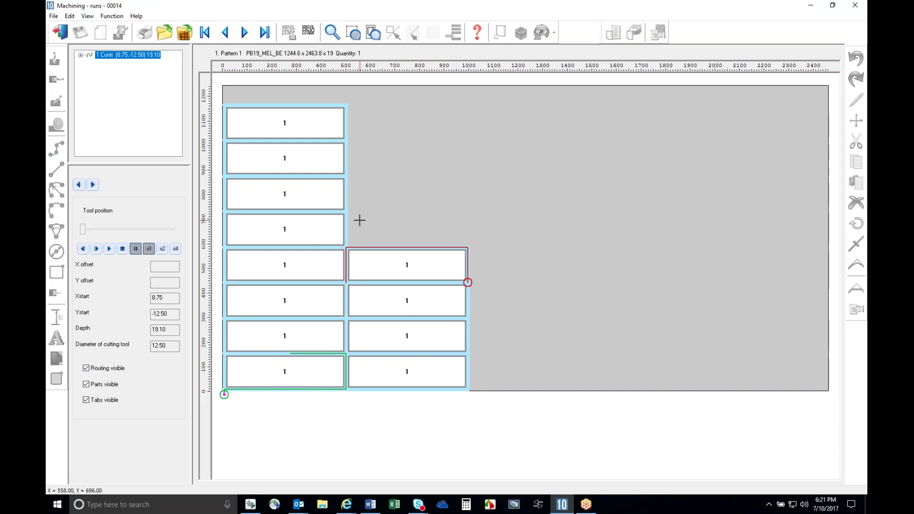
Step: Return to the run review, reopen pattern 1 of run 00014 in the machining editor and display its routing
{"action": "left_click", "coordinate": [59, 32]}
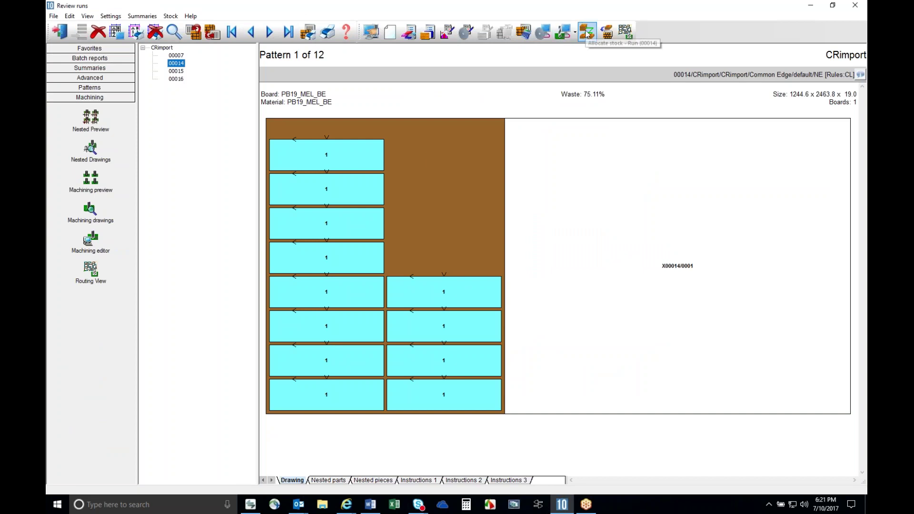
{"action": "left_click", "coordinate": [447, 225]}
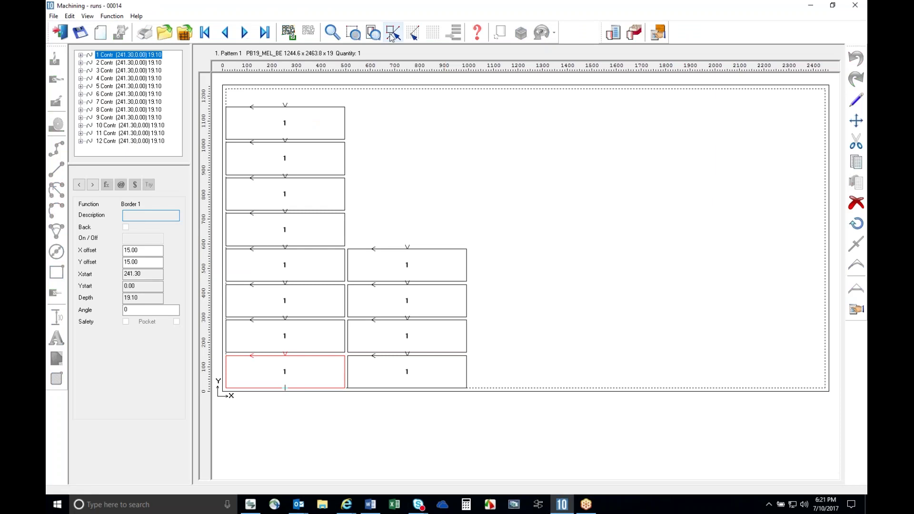
{"action": "left_click", "coordinate": [288, 33]}
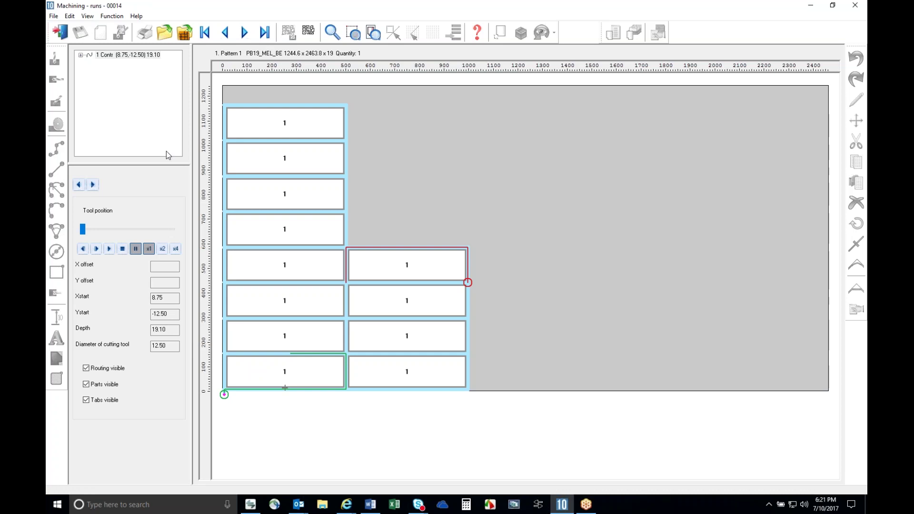
Step: Scrub the tool position along the Common Edge routing, reset it to the start and play the simulation at x1 speed
{"action": "left_click_drag", "start_coordinate": [83, 229], "coordinate": [101, 231]}
{"action": "left_click_drag", "start_coordinate": [96, 230], "coordinate": [80, 231]}
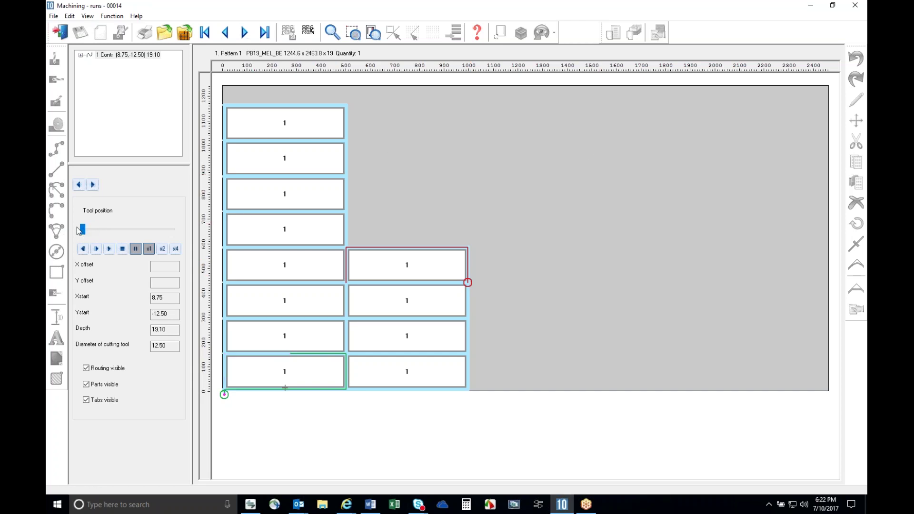
{"action": "left_click", "coordinate": [109, 249]}
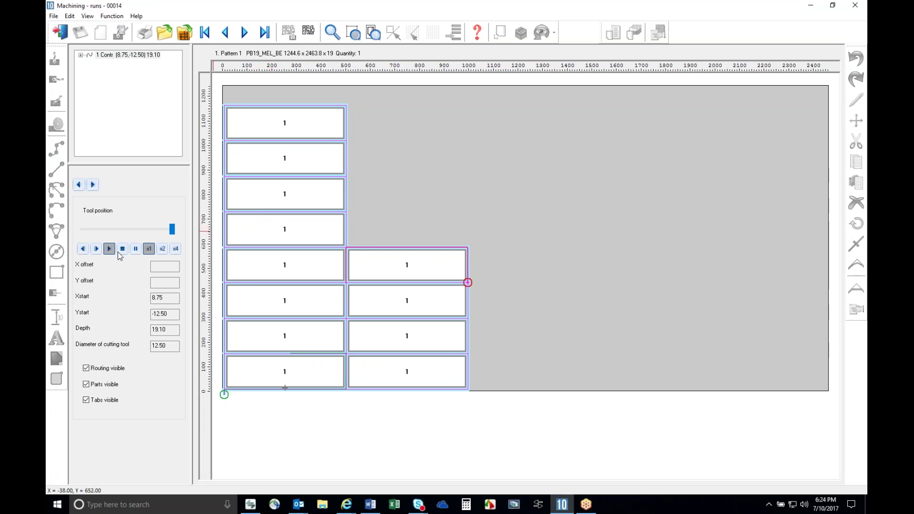
Step: Replay the Common Edge routing simulation from the start at x4 speed, set the speed to x2 and rewind the tool
{"action": "left_click", "coordinate": [175, 249]}
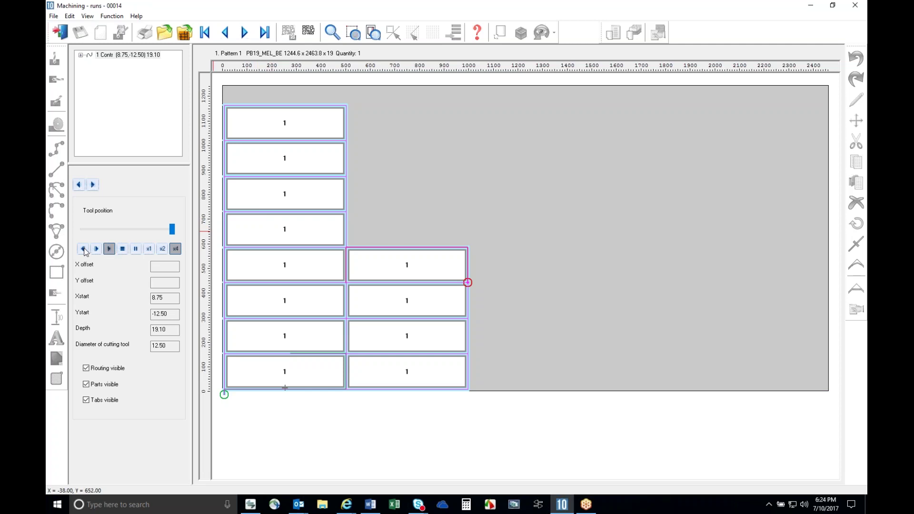
{"action": "left_click_drag", "start_coordinate": [172, 229], "coordinate": [83, 230]}
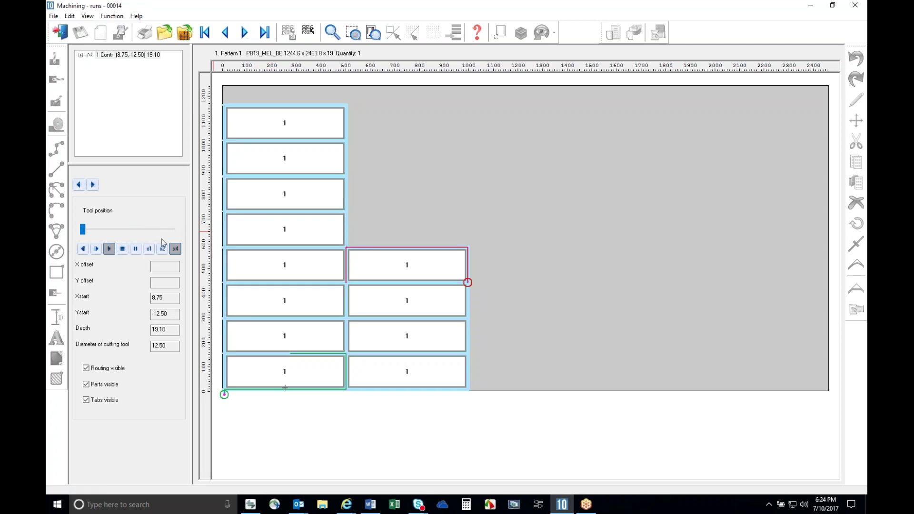
{"action": "left_click", "coordinate": [175, 249]}
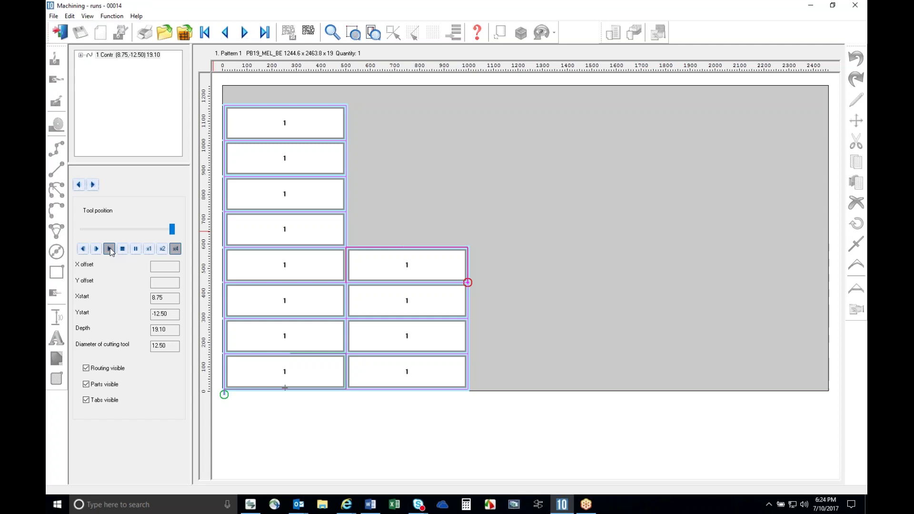
{"action": "left_click", "coordinate": [162, 249]}
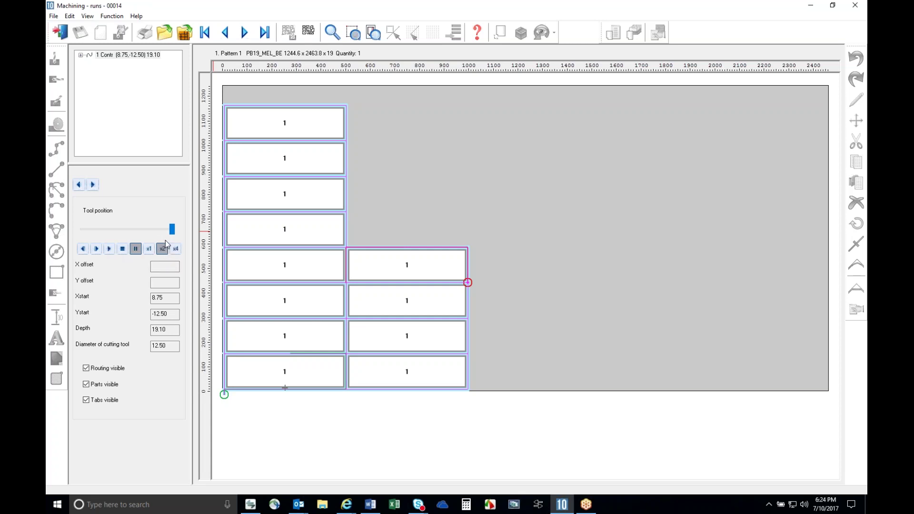
{"action": "left_click_drag", "start_coordinate": [173, 233], "coordinate": [81, 246]}
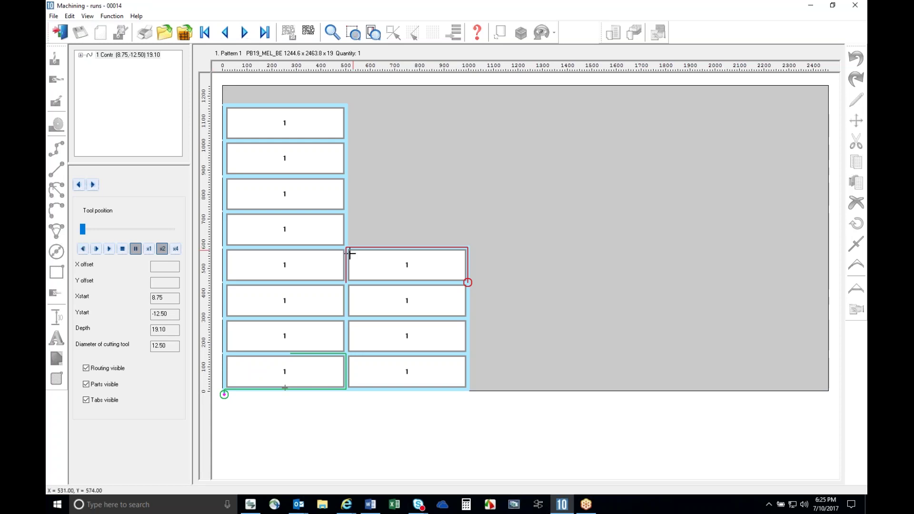
Step: Open pattern 1 of the Stay Down run 00015 in the machining editor, display its routing and play the simulation
{"action": "left_click", "coordinate": [60, 31]}
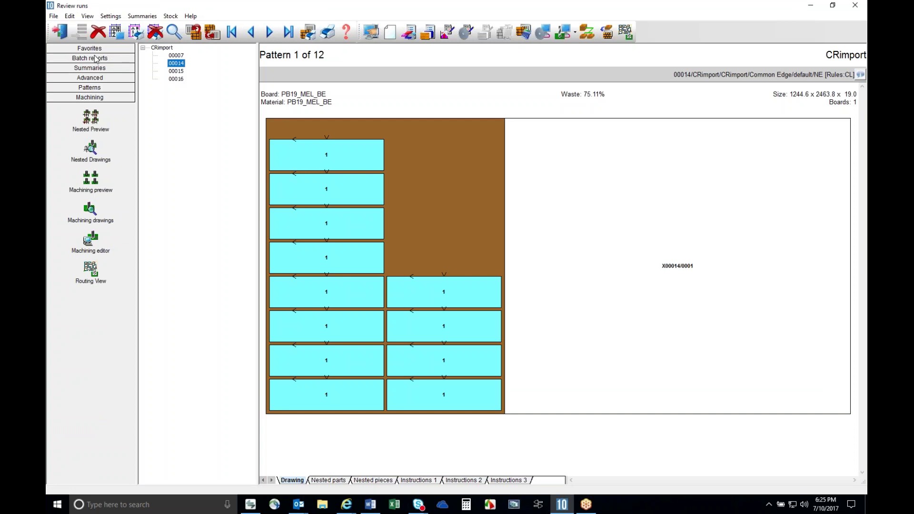
{"action": "key", "text": "Down"}
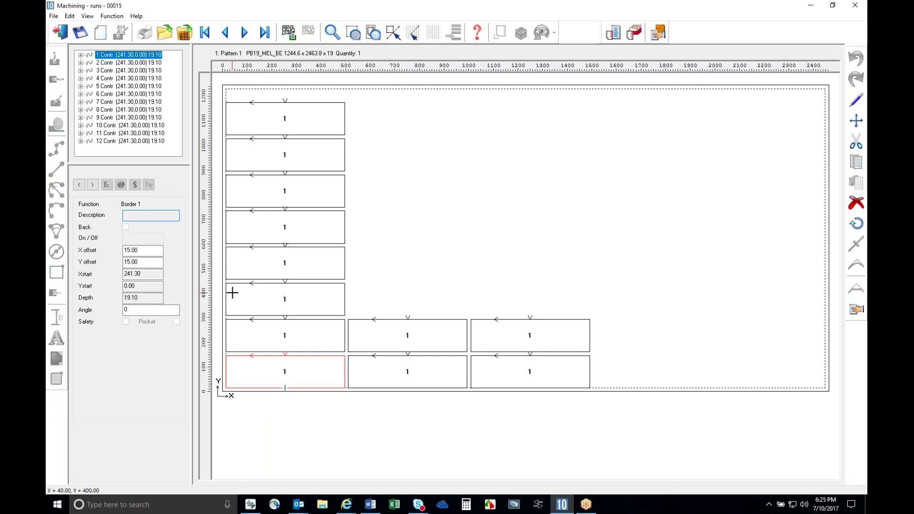
{"action": "left_click", "coordinate": [289, 33]}
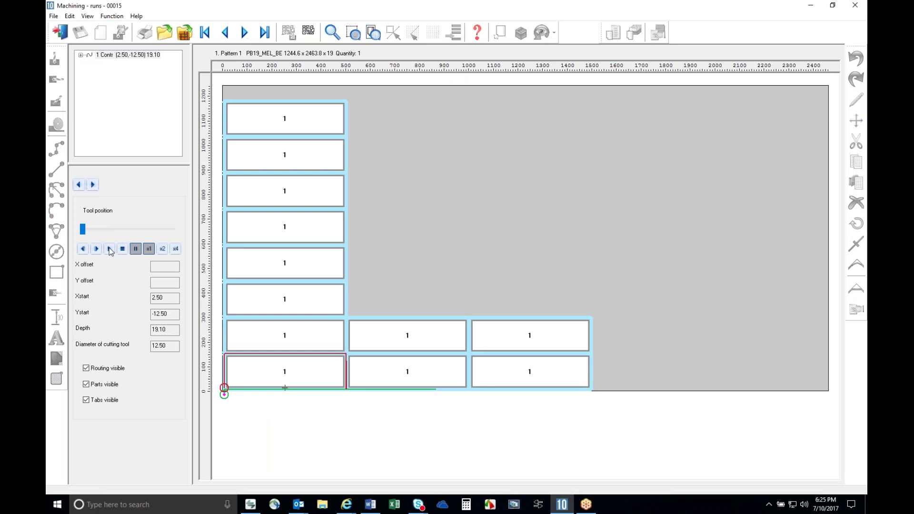
{"action": "left_click", "coordinate": [110, 249]}
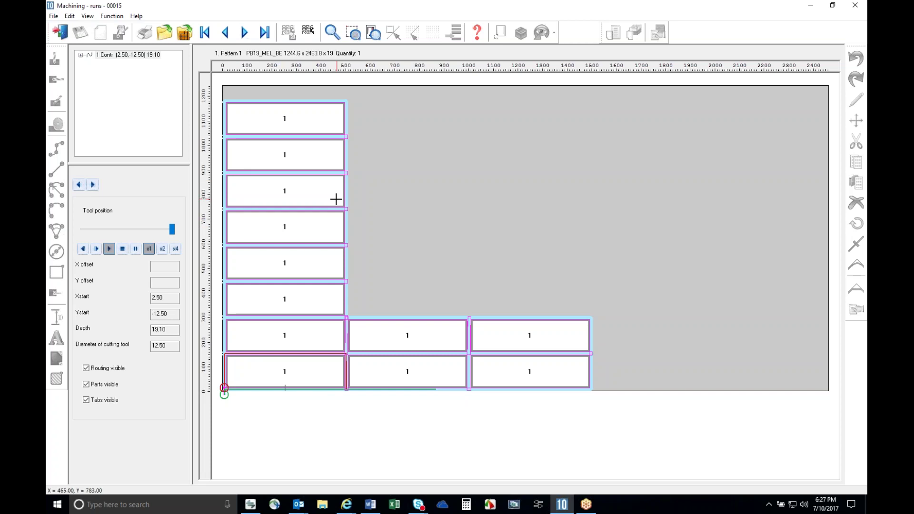
Step: Open pattern 1 of the Stay Down + tabs run 00016, display its routing and play the simulation at x2 speed
{"action": "left_click", "coordinate": [63, 34]}
{"action": "left_click", "coordinate": [62, 32]}
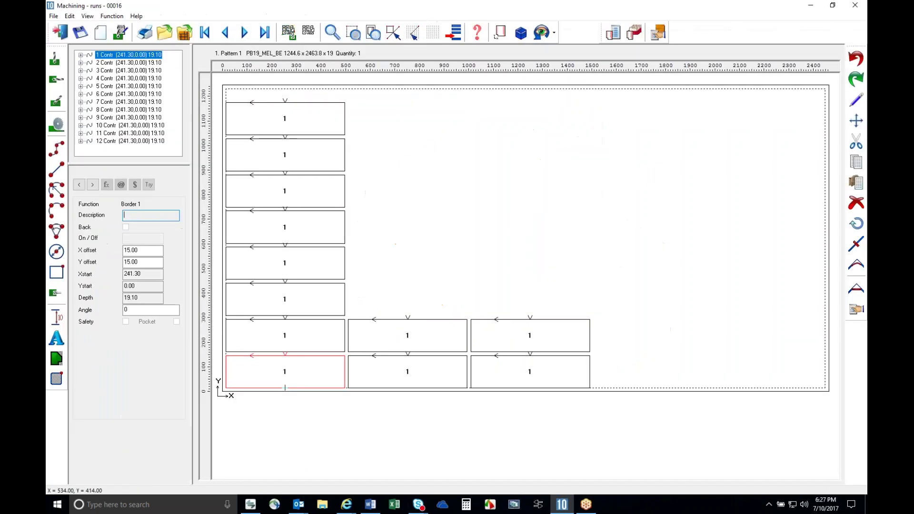
{"action": "left_click", "coordinate": [290, 35]}
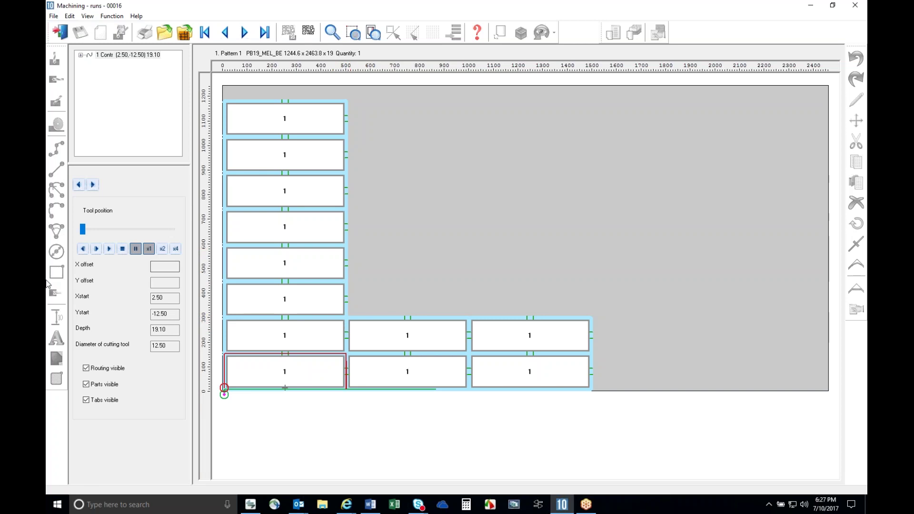
{"action": "left_click", "coordinate": [162, 249]}
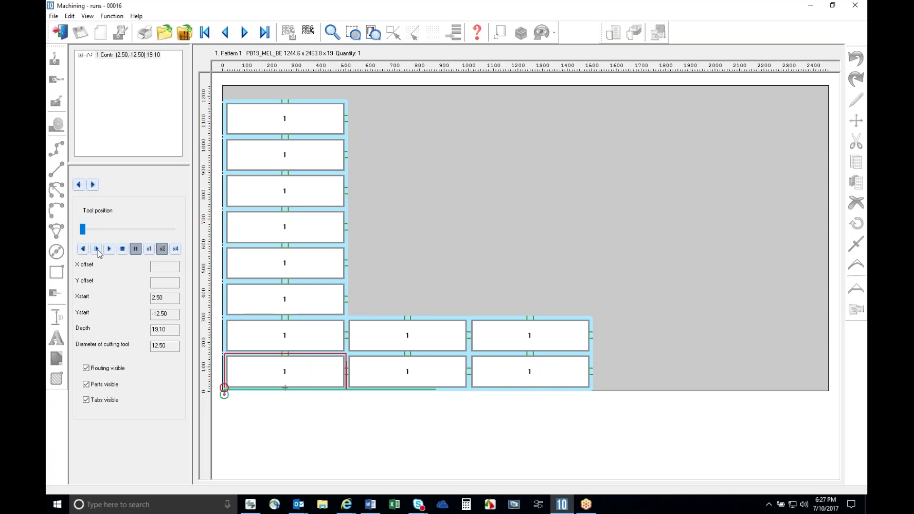
{"action": "left_click", "coordinate": [110, 249]}
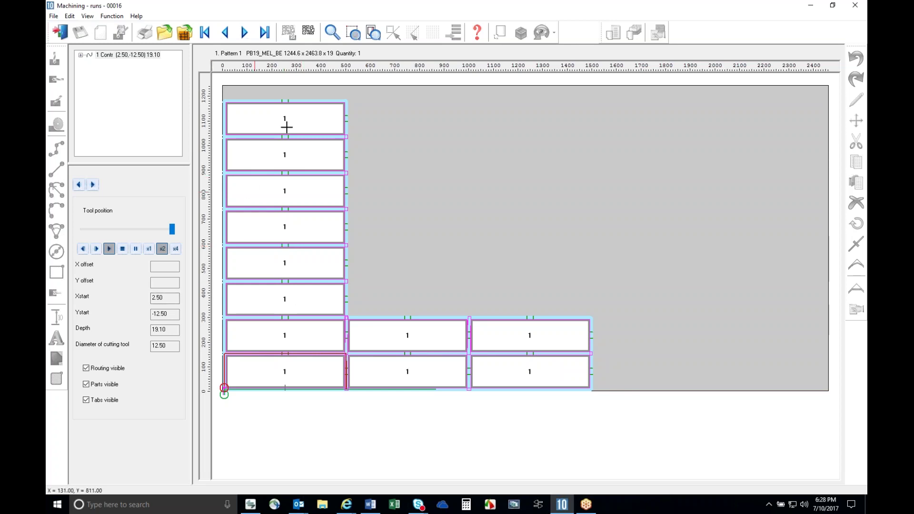
Step: Close the pattern 1 routing and open pattern 2 of run 00016 in the machining editor
{"action": "left_click", "coordinate": [309, 32]}
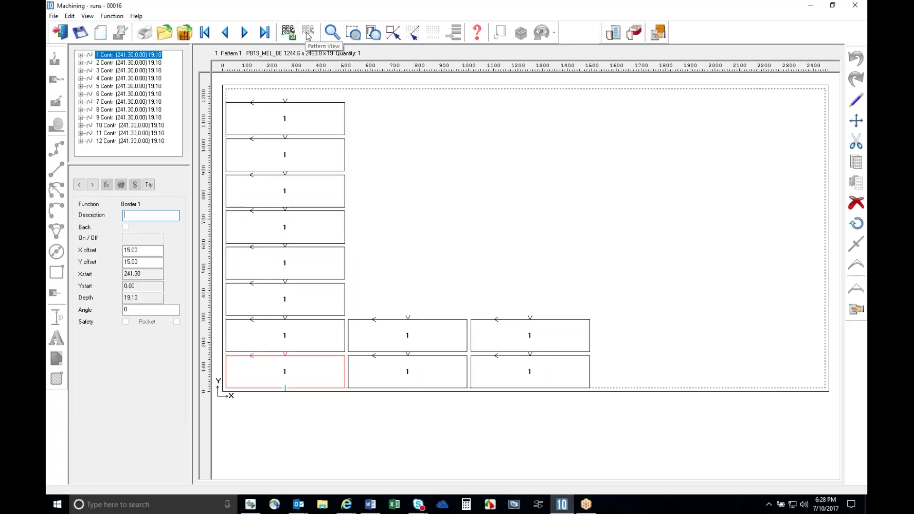
{"action": "left_click", "coordinate": [59, 32]}
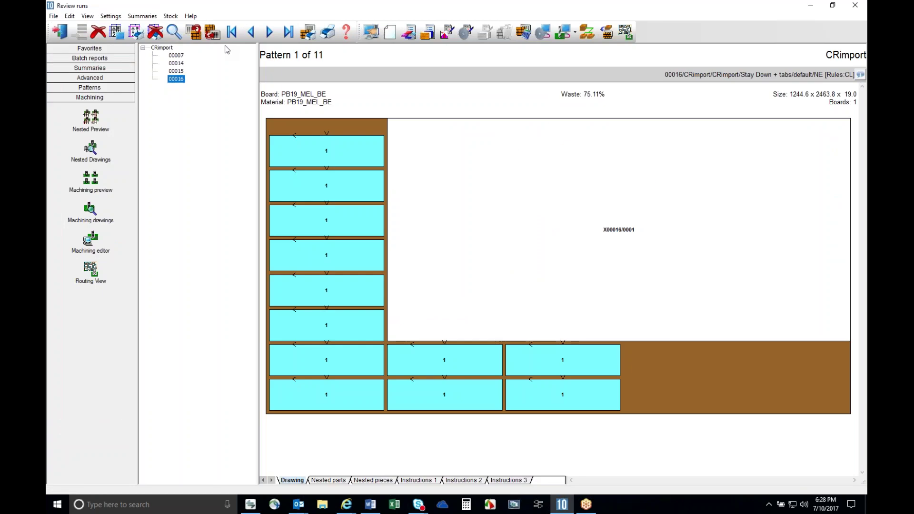
{"action": "left_click", "coordinate": [585, 155]}
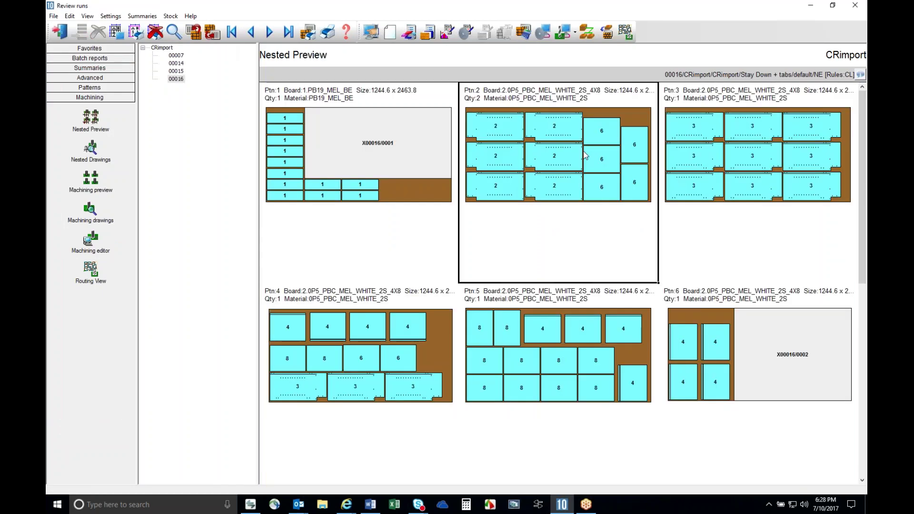
{"action": "double_click", "coordinate": [585, 155]}
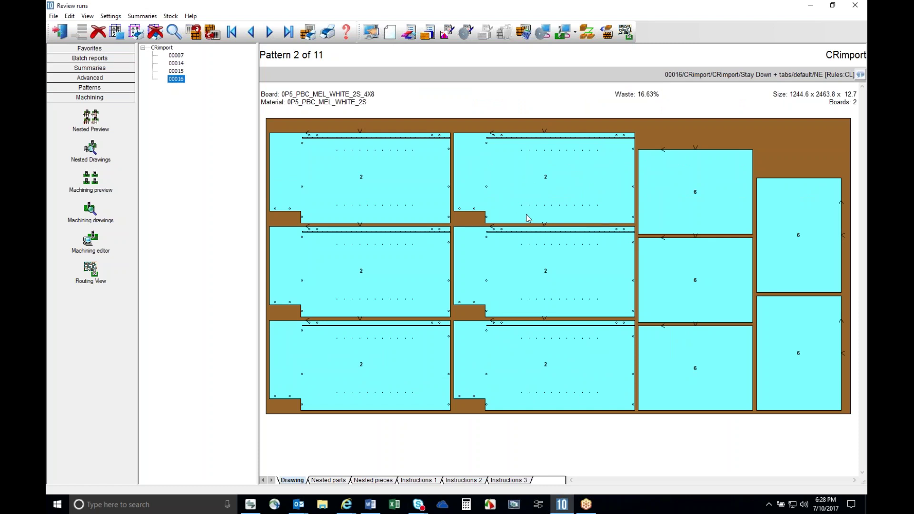
{"action": "left_click", "coordinate": [553, 210]}
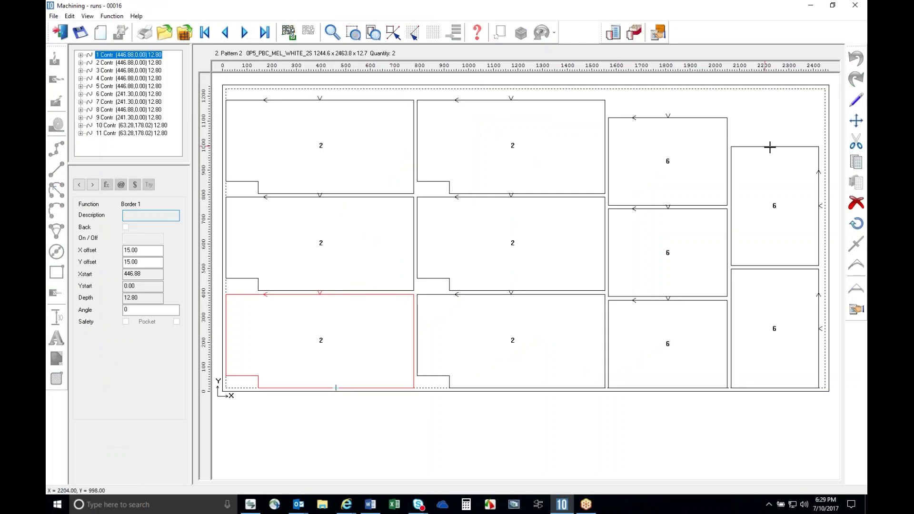
Step: Display the routing of pattern 2 in the Stay Down + tabs run and play the simulation at x2 speed
{"action": "left_click", "coordinate": [677, 117]}
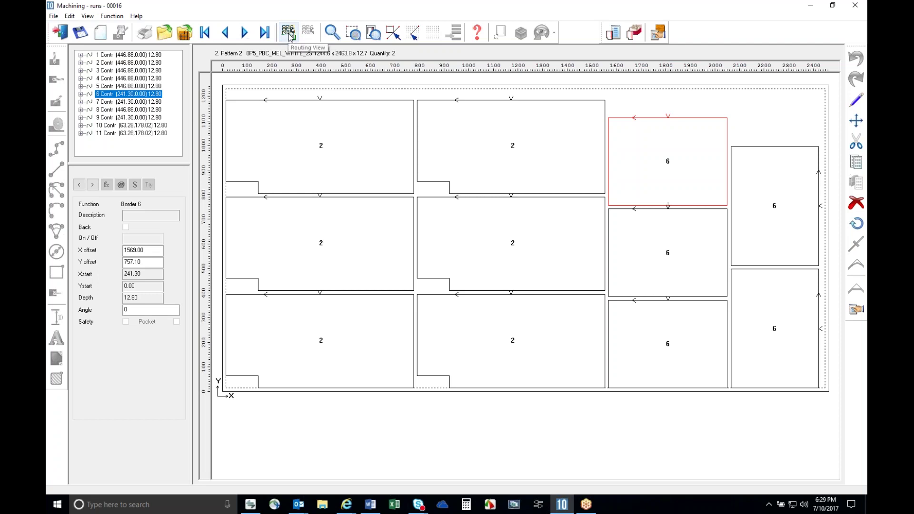
{"action": "left_click", "coordinate": [289, 33]}
{"action": "left_click", "coordinate": [289, 33]}
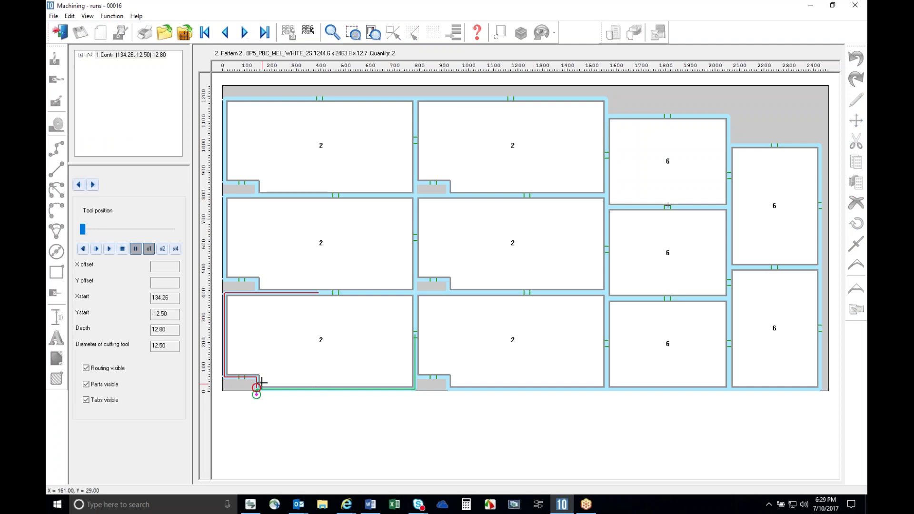
{"action": "left_click", "coordinate": [163, 249]}
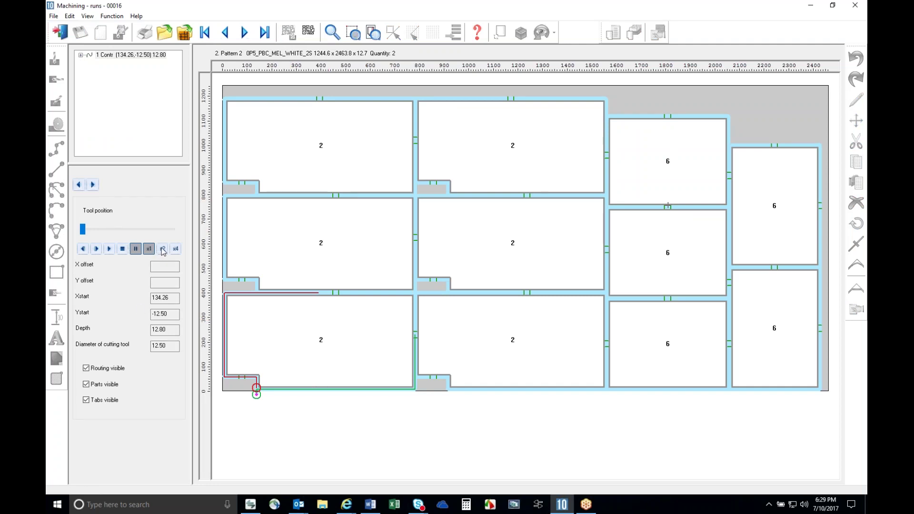
{"action": "left_click", "coordinate": [109, 248]}
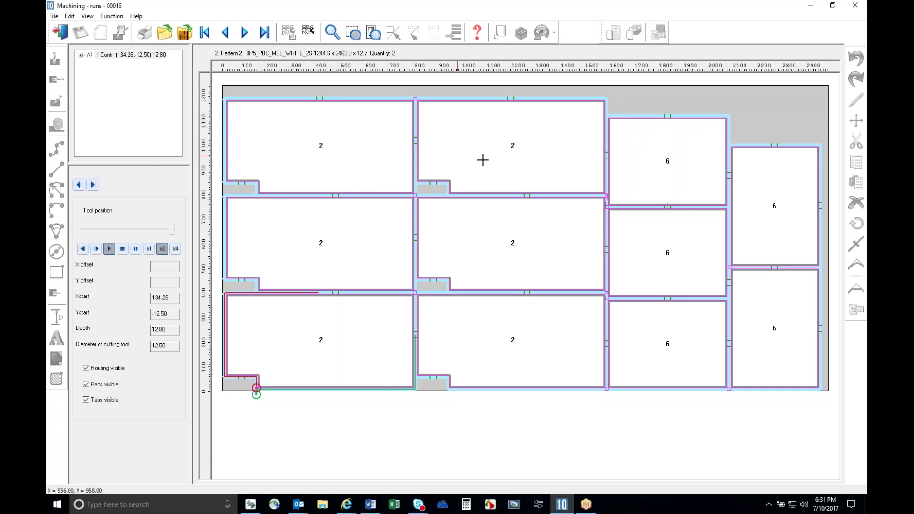
Step: Leave the machining editor and review the nested pieces and first instructions of pattern 2
{"action": "left_click", "coordinate": [63, 31]}
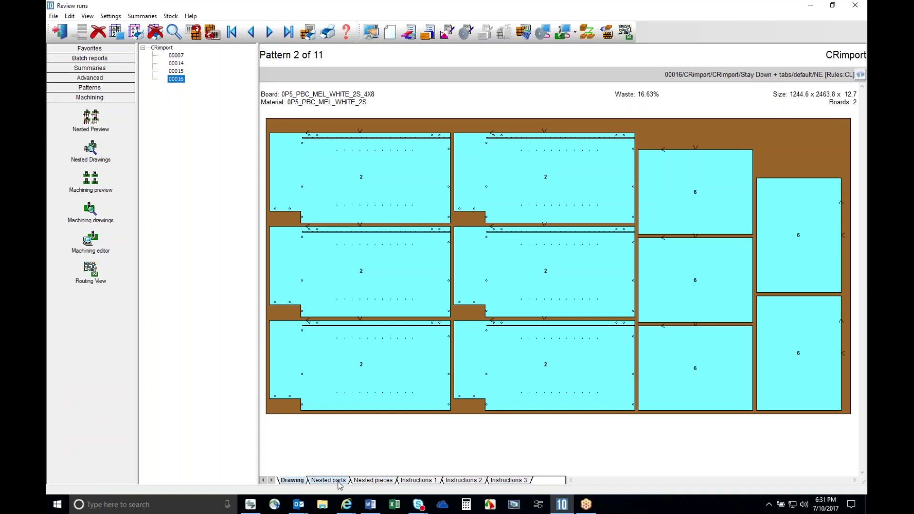
{"action": "left_click", "coordinate": [370, 481]}
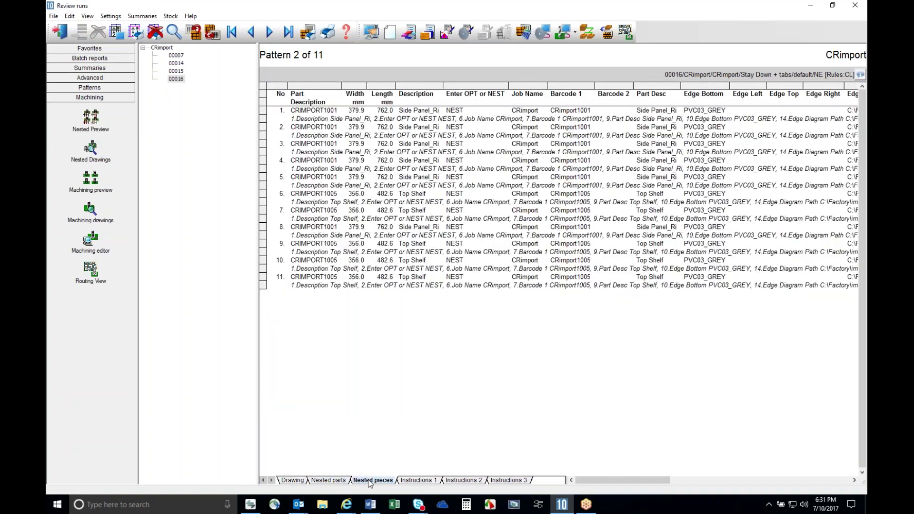
{"action": "left_click", "coordinate": [417, 481]}
Step: Open the pattern summary of run 00016, check the total time of pattern 2 and widen the Board column to fit the full names
{"action": "left_click", "coordinate": [100, 88]}
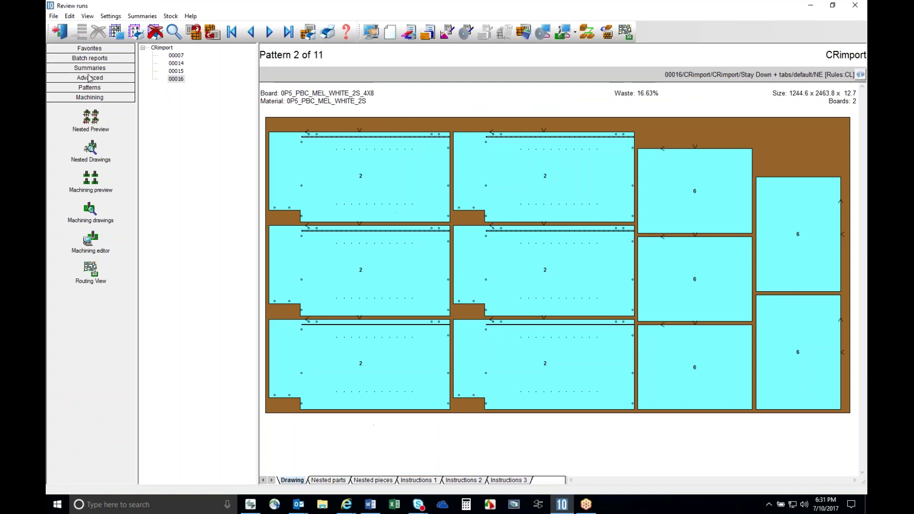
{"action": "left_click", "coordinate": [102, 69]}
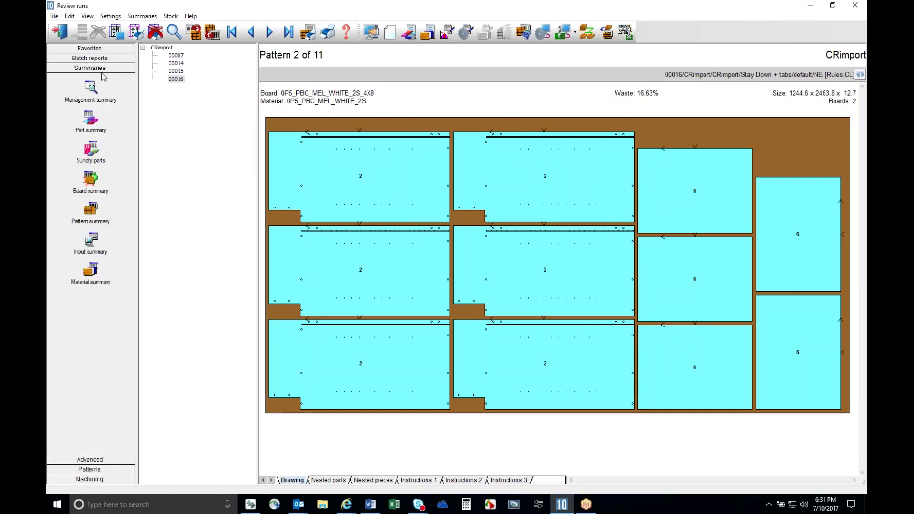
{"action": "left_click", "coordinate": [91, 212]}
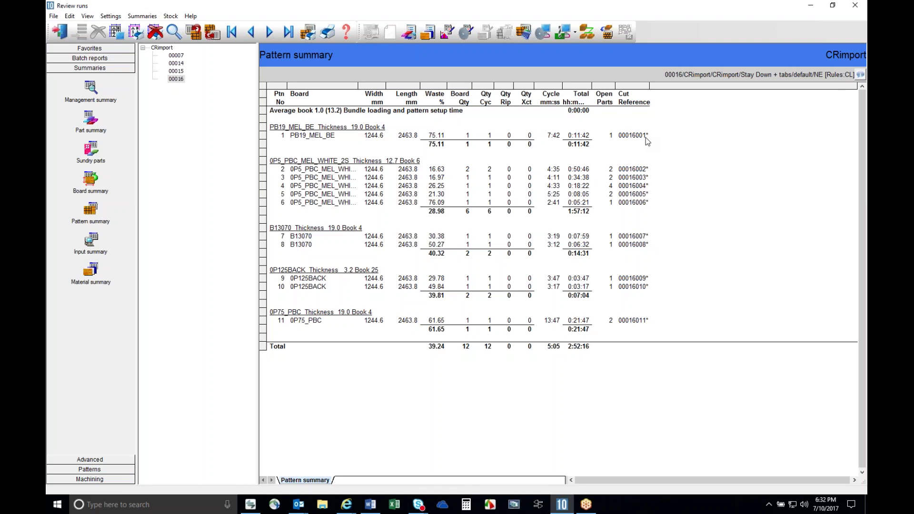
{"action": "left_click", "coordinate": [556, 171]}
{"action": "left_click", "coordinate": [581, 171]}
{"action": "left_click_drag", "start_coordinate": [359, 86], "coordinate": [383, 84]}
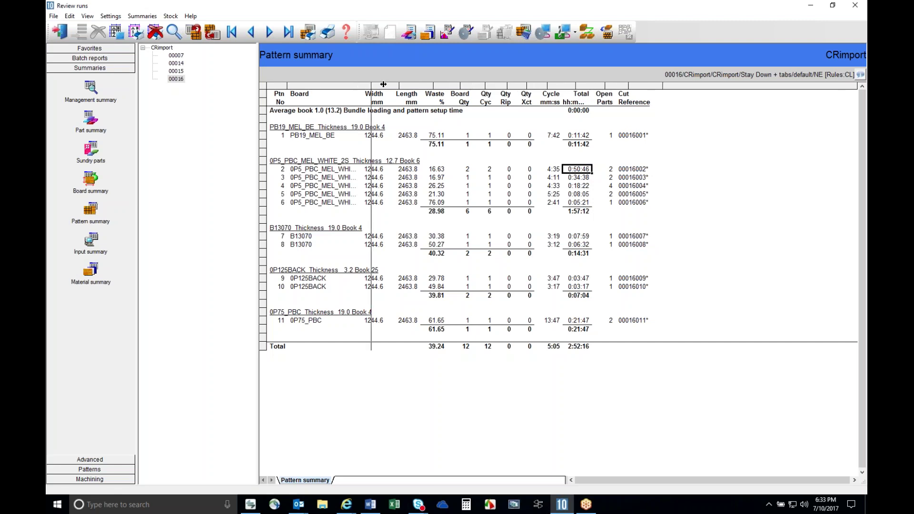
{"action": "left_click_drag", "start_coordinate": [383, 85], "coordinate": [408, 85]}
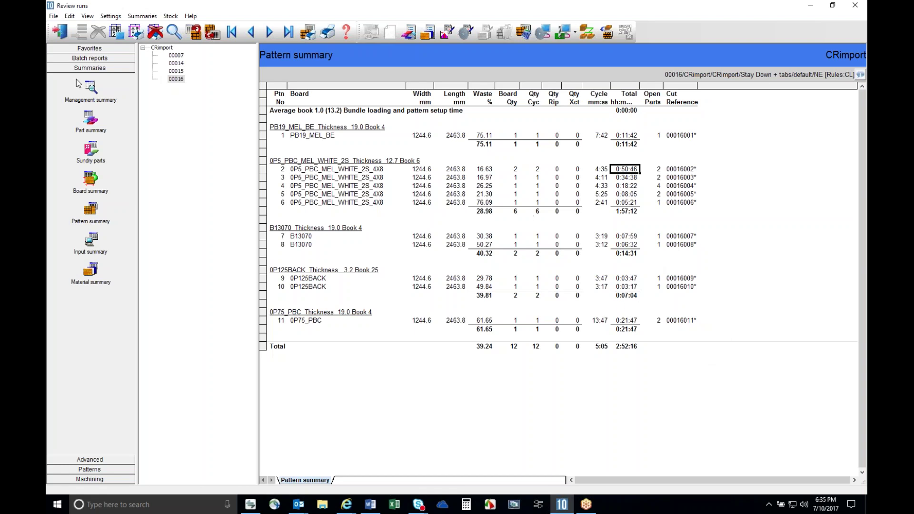
Step: Compare the management summary of run 00016 with its pattern summary, checking the part quantities and the cutting time
{"action": "left_click", "coordinate": [96, 50]}
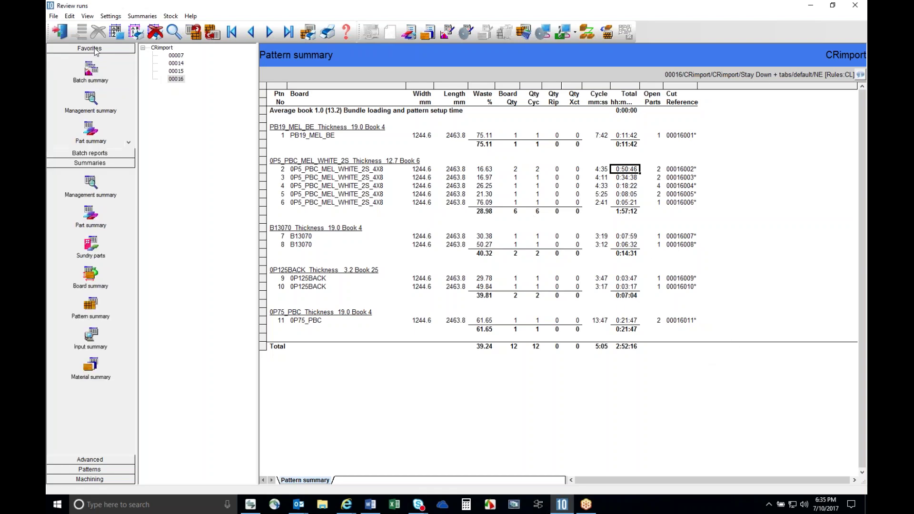
{"action": "left_click", "coordinate": [96, 103]}
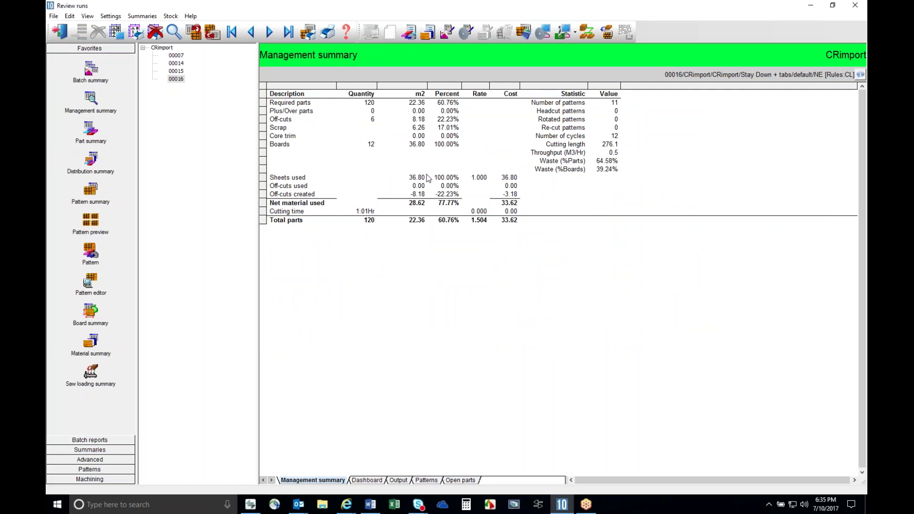
{"action": "left_click", "coordinate": [373, 104]}
{"action": "left_click", "coordinate": [372, 114]}
{"action": "left_click", "coordinate": [91, 192]}
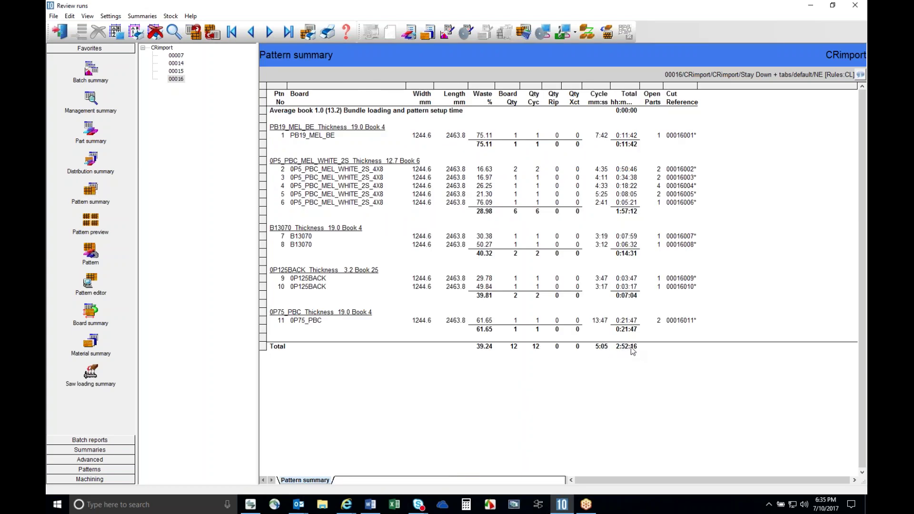
{"action": "left_click", "coordinate": [92, 99]}
{"action": "left_click", "coordinate": [361, 211]}
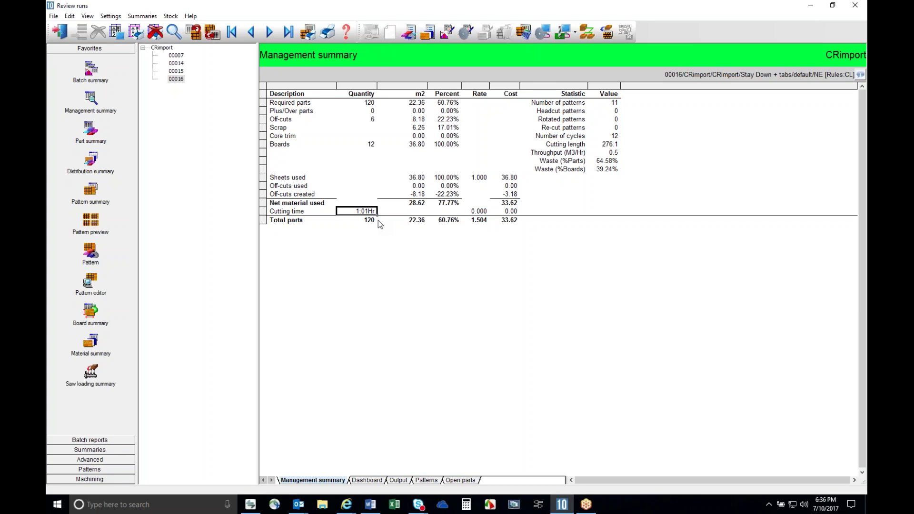
Step: Review the part summary of run 00016 and return to the nested preview of its patterns
{"action": "left_click", "coordinate": [95, 131]}
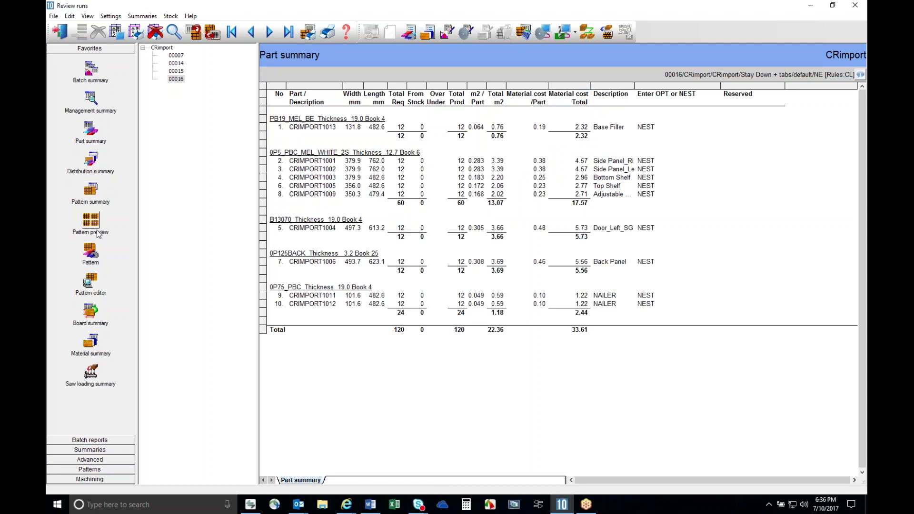
{"action": "left_click", "coordinate": [89, 479]}
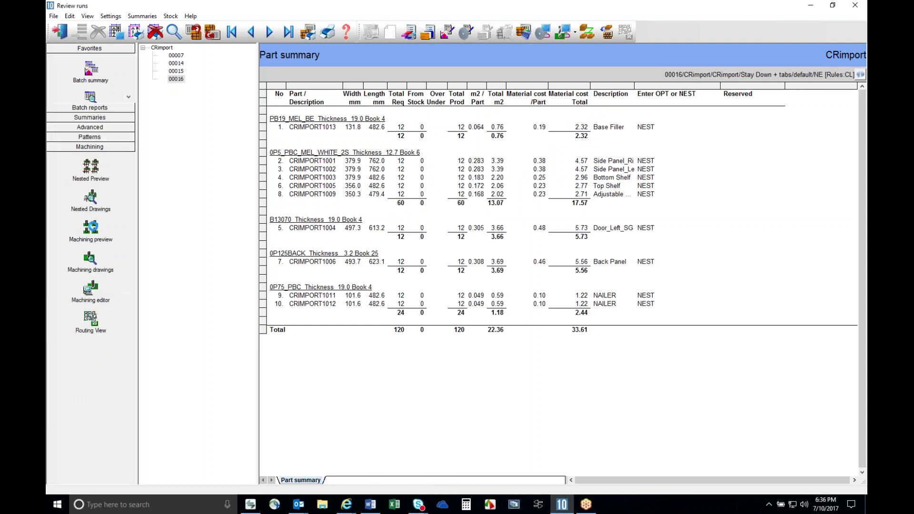
{"action": "left_click", "coordinate": [98, 247]}
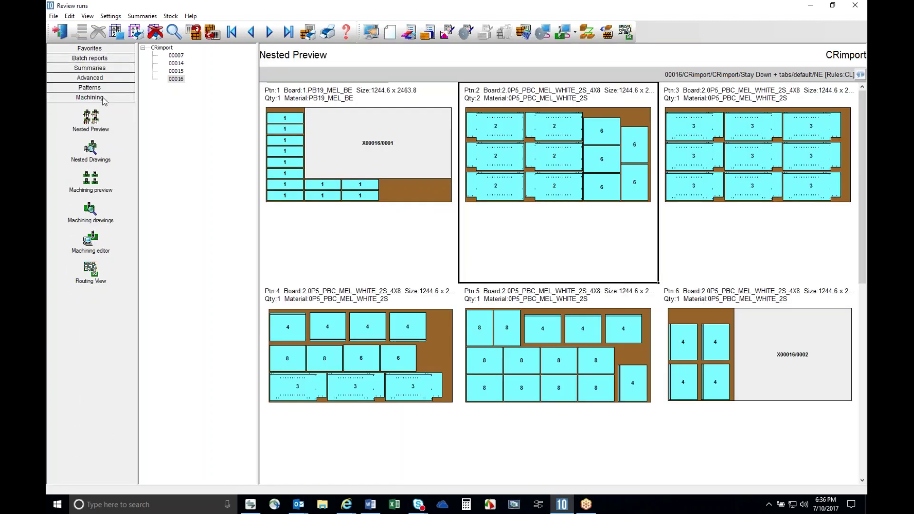
{"action": "left_click", "coordinate": [99, 88]}
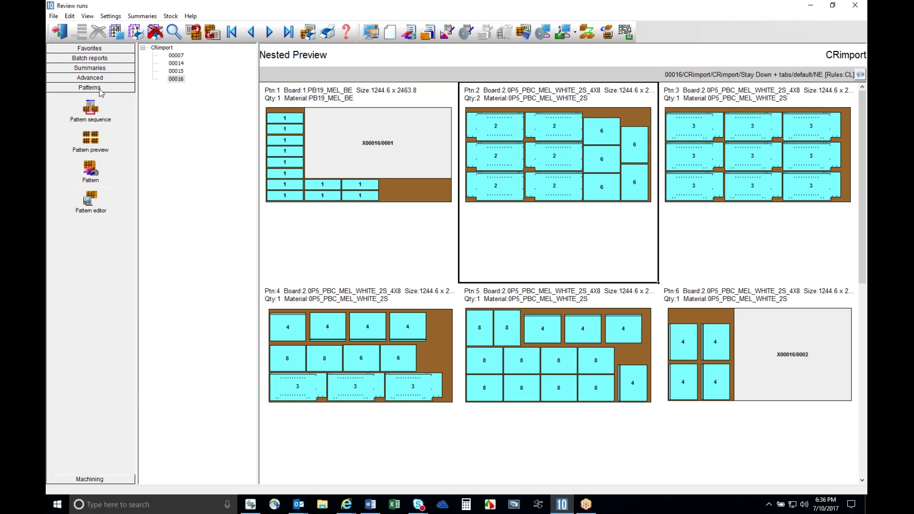
{"action": "left_click", "coordinate": [101, 478]}
{"action": "left_click", "coordinate": [90, 148]}
{"action": "left_click", "coordinate": [97, 119]}
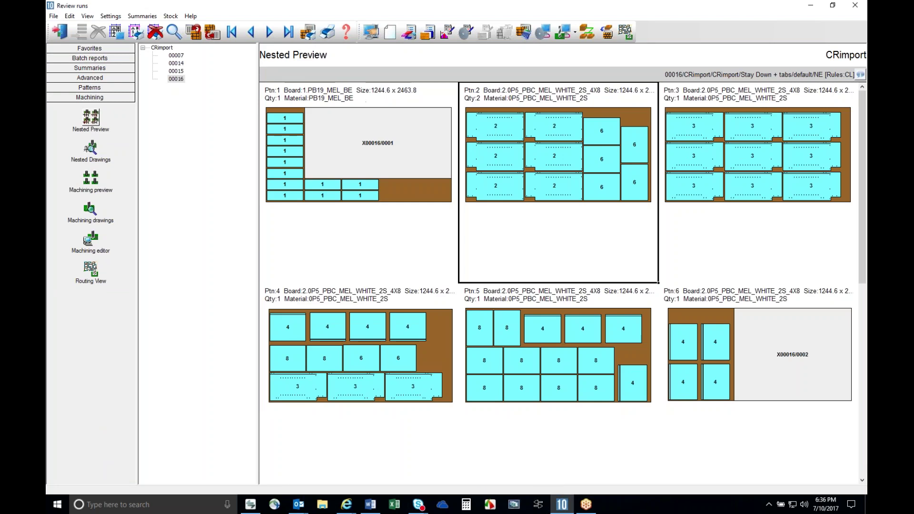
Step: View the nested drawing of pattern 2, the machining preview of all parts and the individual machining drawings
{"action": "left_click", "coordinate": [89, 149]}
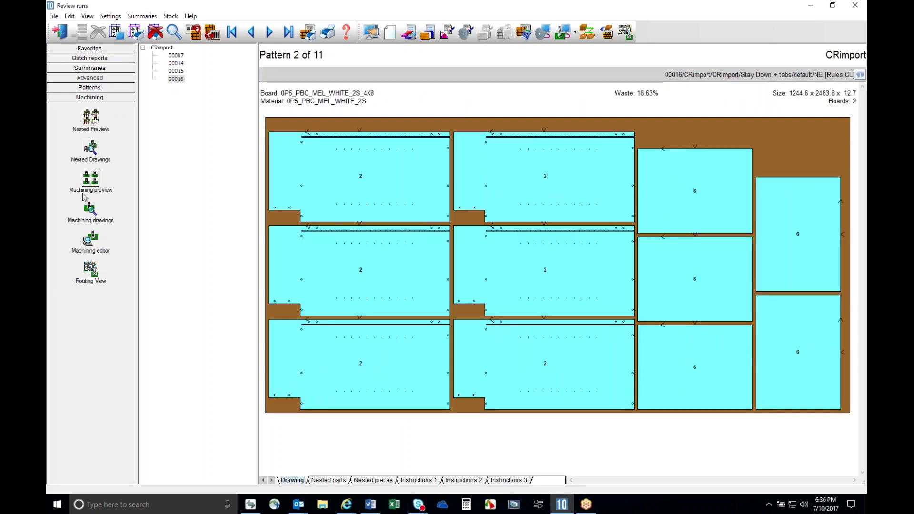
{"action": "left_click", "coordinate": [90, 180]}
{"action": "left_click", "coordinate": [93, 209]}
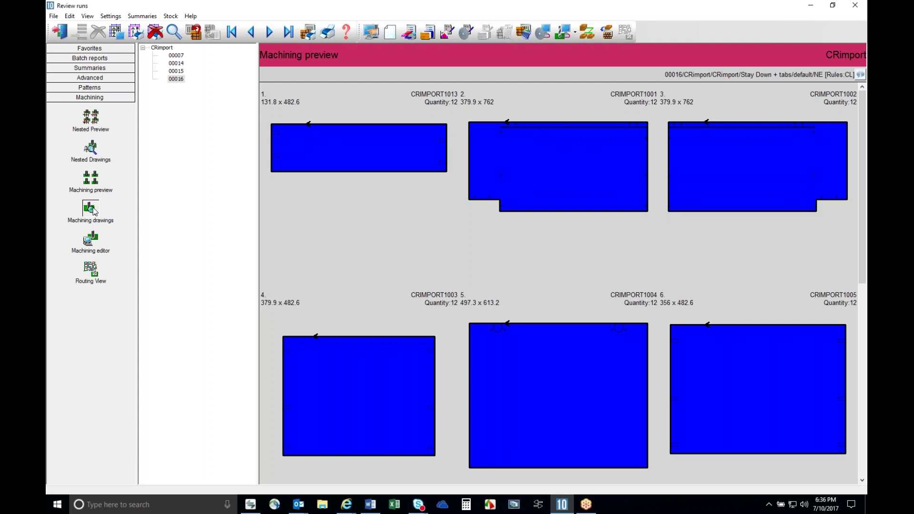
Step: Inspect the machining of parts CRIMPORT1013 and CRIMPORT1001 in the machining editor, closing it after each part
{"action": "left_click", "coordinate": [91, 240]}
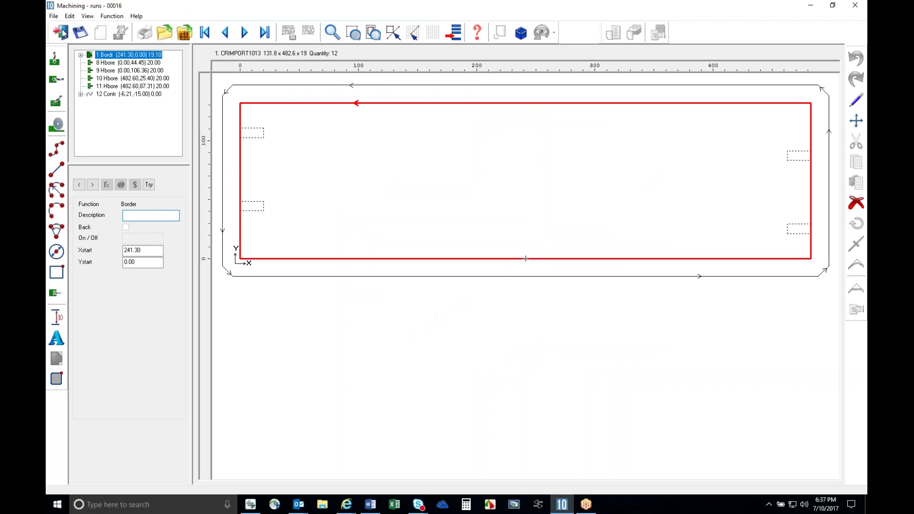
{"action": "left_click", "coordinate": [63, 32]}
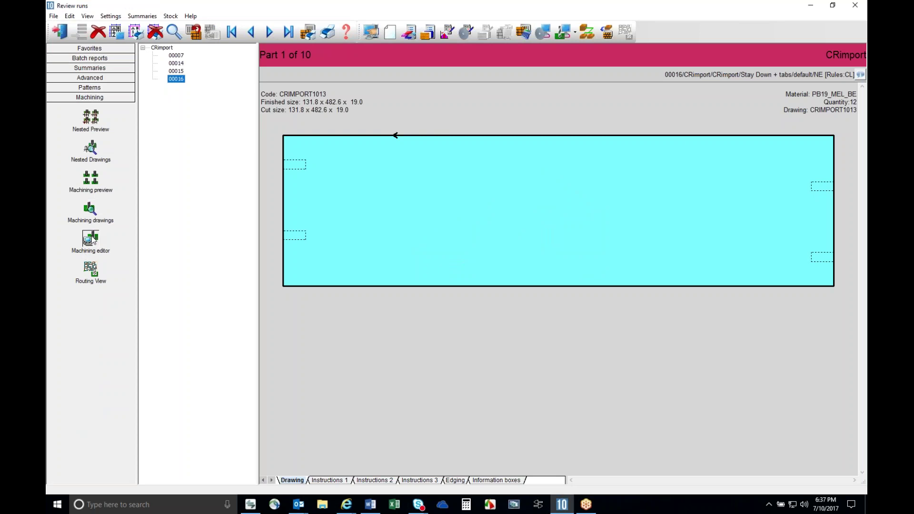
{"action": "left_click", "coordinate": [91, 239]}
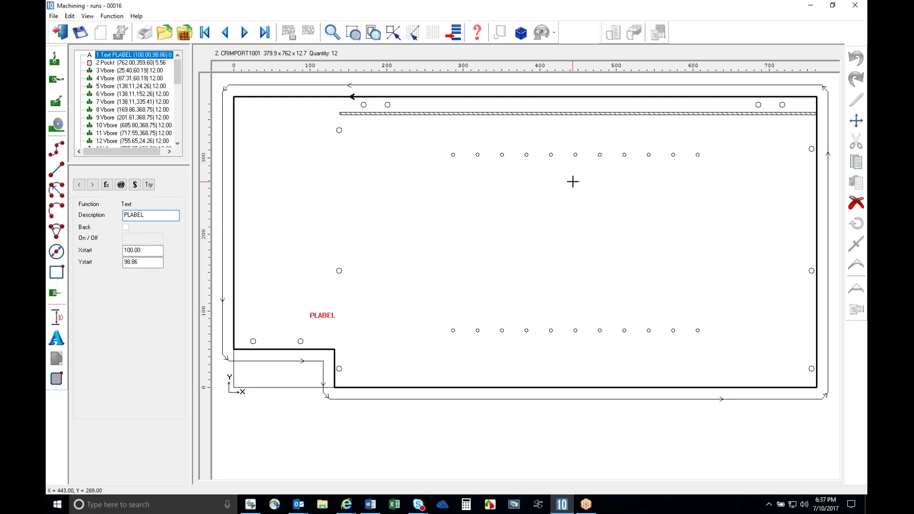
{"action": "left_click", "coordinate": [65, 32]}
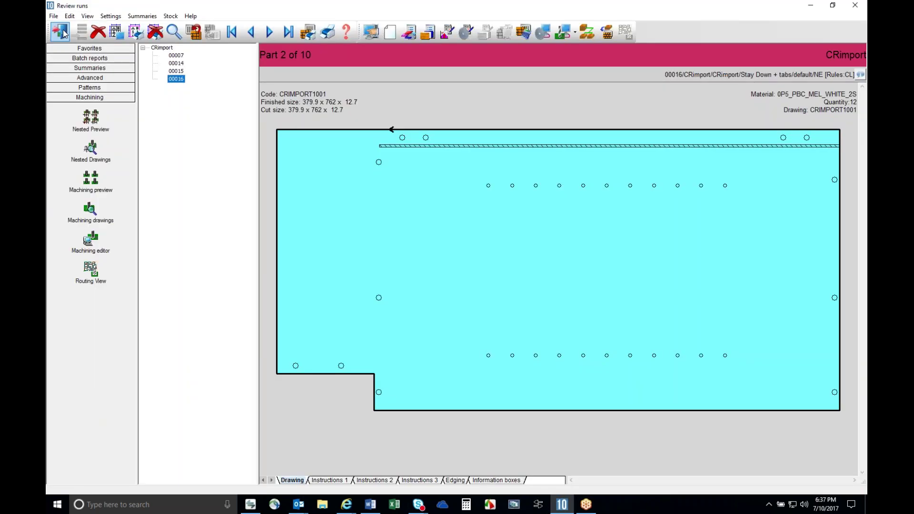
Step: Leave the run review and open the CRimport part list for editing, accepting that changes may affect existing patterns
{"action": "left_click", "coordinate": [62, 32]}
{"action": "left_click", "coordinate": [174, 124]}
{"action": "double_click", "coordinate": [174, 124]}
{"action": "double_click", "coordinate": [189, 149]}
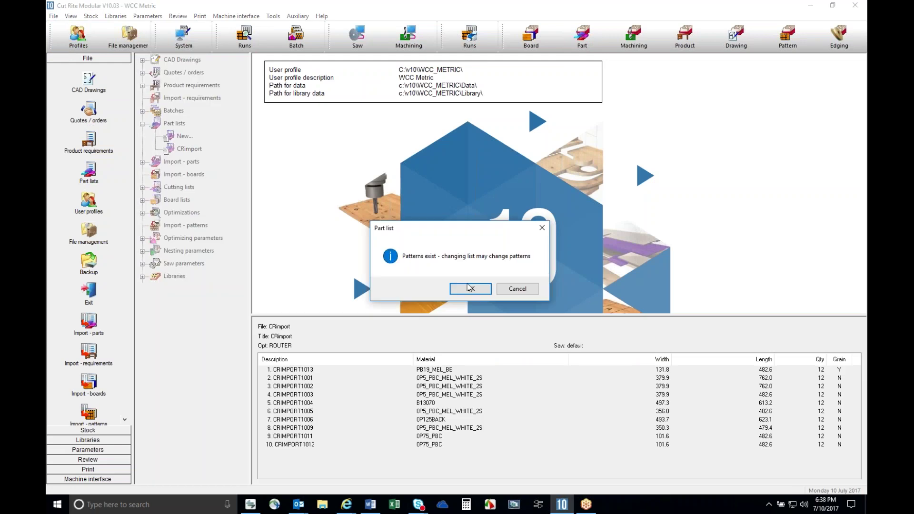
{"action": "left_click", "coordinate": [470, 288]}
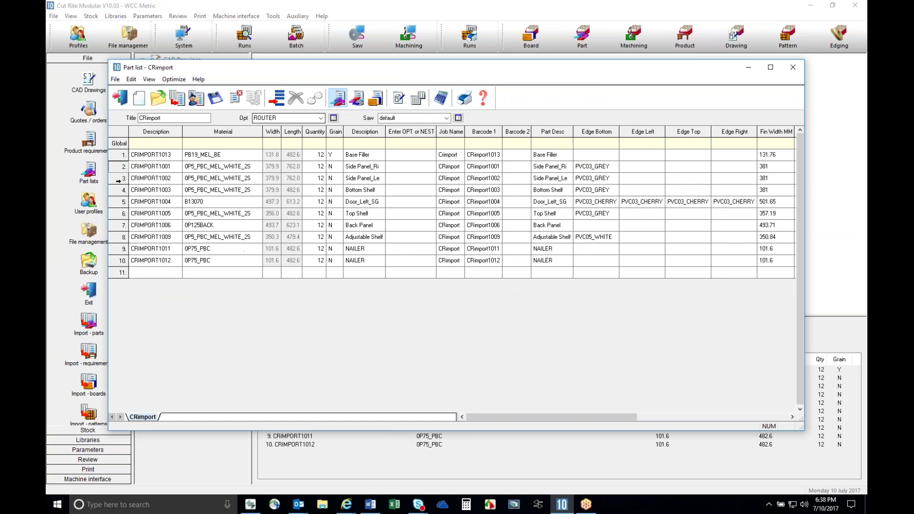
Step: Insert a line below line 2 of the part list for part CRIMPORT1001 with material 0P5_PBC_MEL_WHITE_2S
{"action": "key", "text": "Down"}
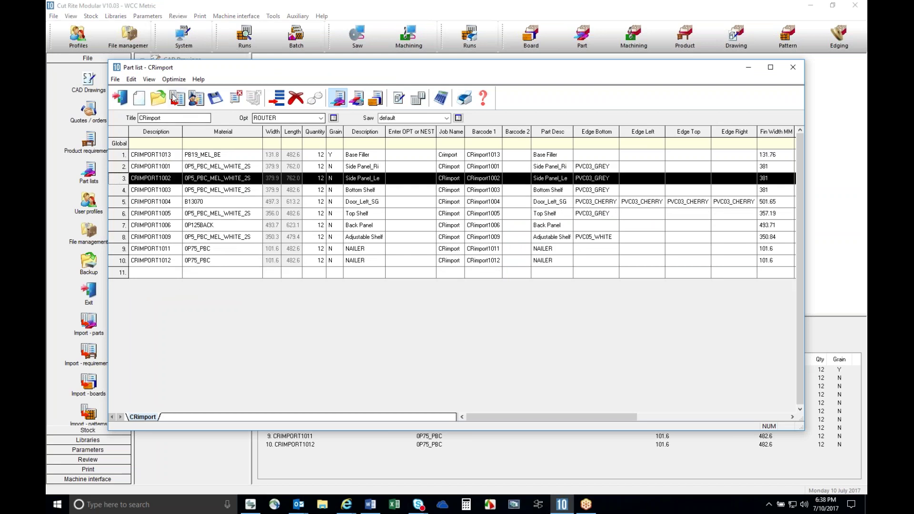
{"action": "left_click", "coordinate": [131, 79]}
{"action": "left_click", "coordinate": [159, 151]}
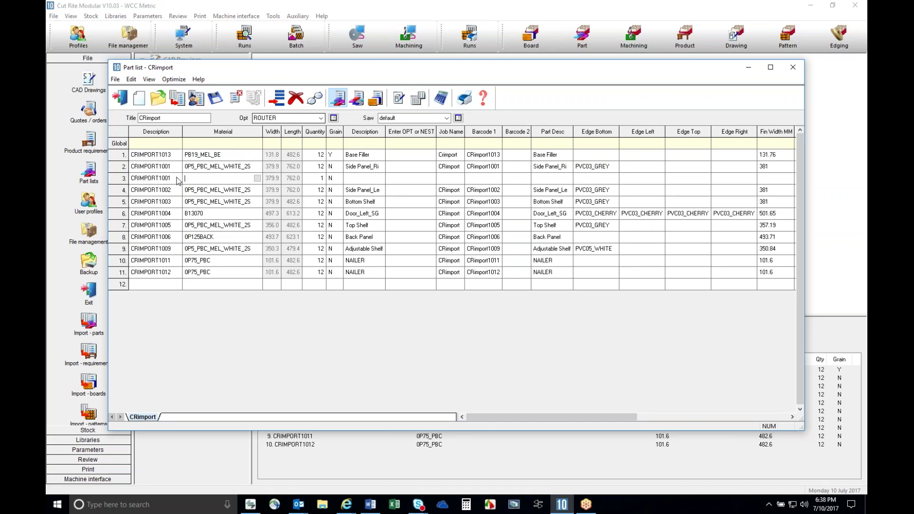
{"action": "left_click", "coordinate": [217, 177]}
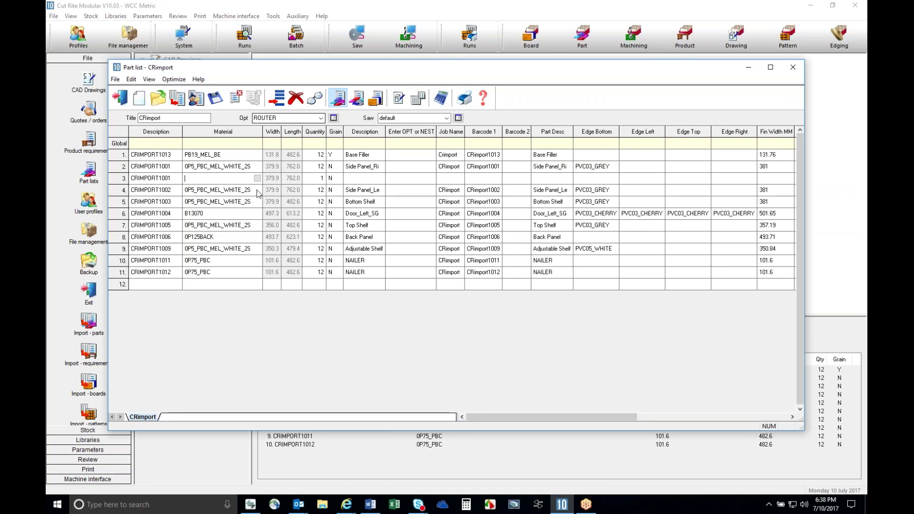
{"action": "key", "text": "Return"}
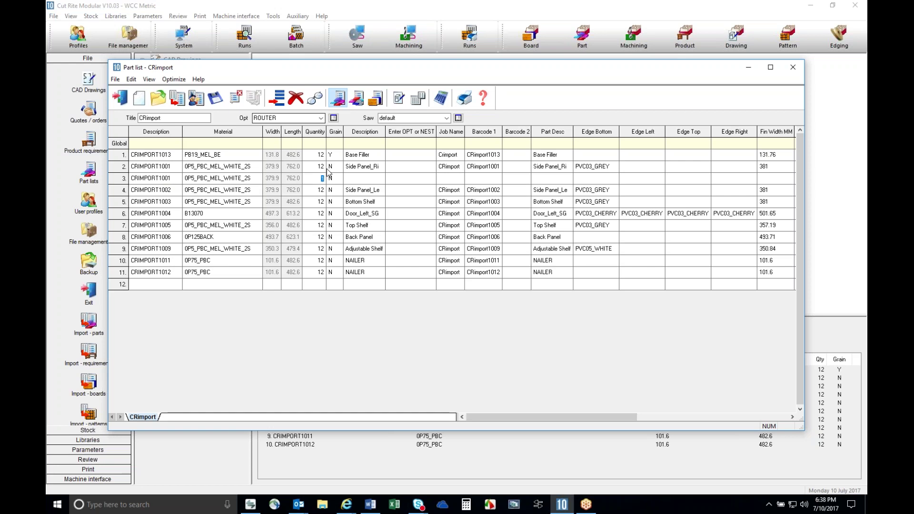
Step: Split the CRIMPORT1001 quantity into 11 on line 2 and 1 on line 3, and describe line 3 as Side Panel_Ri-A
{"action": "type", "text": "1"}
{"action": "left_click", "coordinate": [354, 179]}
{"action": "type", "text": "Side Panel_Ri"}
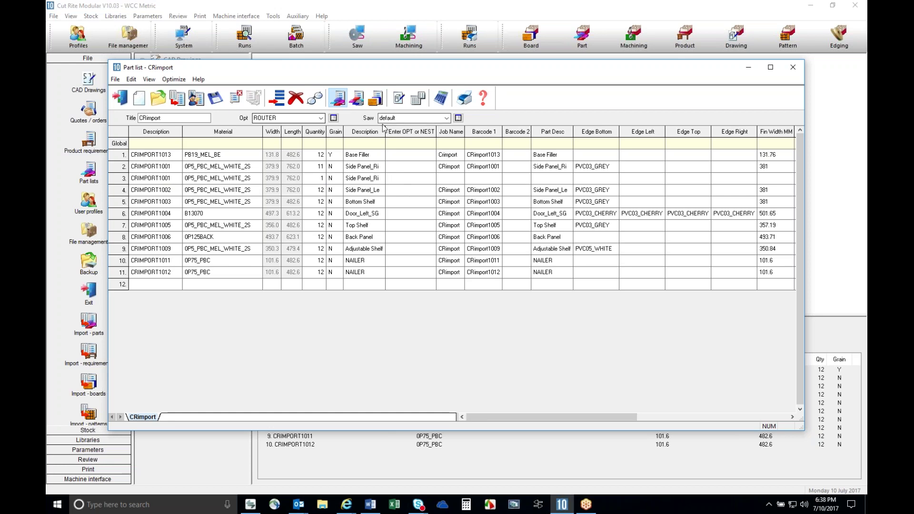
{"action": "left_click_drag", "start_coordinate": [386, 131], "coordinate": [404, 134]}
{"action": "left_click", "coordinate": [386, 177]}
{"action": "type", "text": "-"}
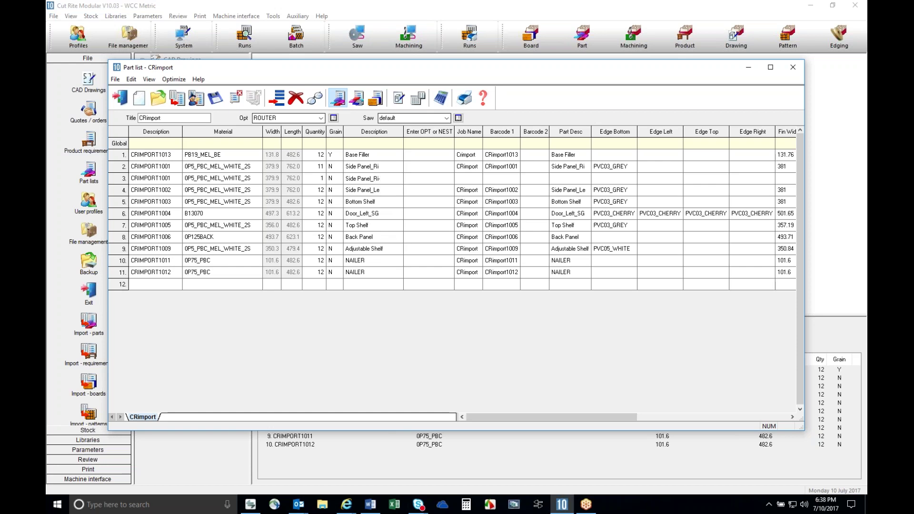
{"action": "type", "text": "A"}
{"action": "left_click", "coordinate": [423, 178]}
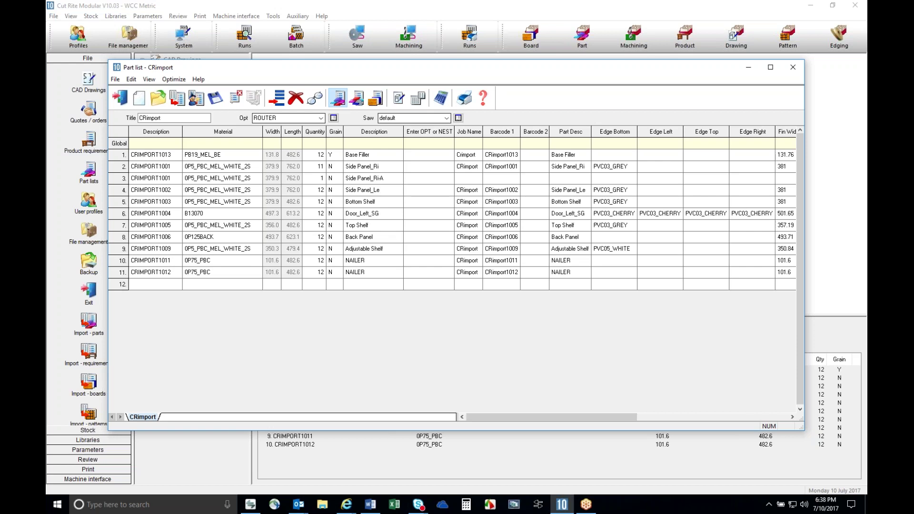
Step: Fill in line 3 with job name CRimport, barcode CRimport1001, part description Side Panel_Ri and bottom edge PVC03_GREY
{"action": "left_click", "coordinate": [468, 178]}
{"action": "key", "text": "Tab"}
{"action": "key", "text": "Tab"}
{"action": "key", "text": "Tab"}
{"action": "key", "text": "Tab"}
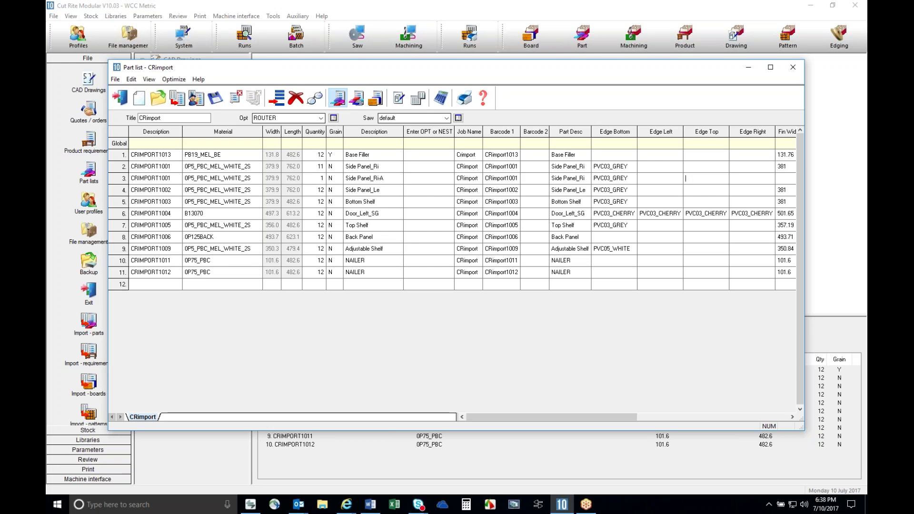
Step: Enter line 3's finished width 381, cabinet width 508, cabinet depth 381 and cabinet height 762, leaving its other edges blank
{"action": "key", "text": "Tab"}
{"action": "key", "text": "Tab"}
{"action": "key", "text": "Tab"}
{"action": "key", "text": "Tab"}
{"action": "key", "text": "Tab"}
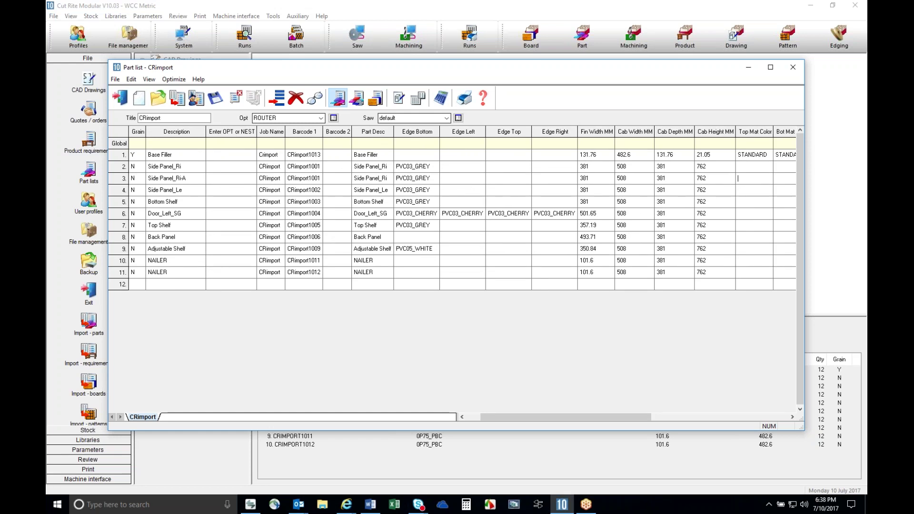
Step: Complete line 3 with both grains 0, cabinet name Miinch_Cab, position 1, NC check field 2312-6014 and order name CRimport
{"action": "key", "text": "Tab"}
{"action": "key", "text": "Tab"}
{"action": "key", "text": "Tab"}
{"action": "key", "text": "Tab"}
{"action": "key", "text": "Tab"}
{"action": "key", "text": "Tab"}
{"action": "key", "text": "Tab"}
{"action": "key", "text": "Tab"}
{"action": "key", "text": "Tab"}
{"action": "key", "text": "Tab"}
{"action": "key", "text": "Tab"}
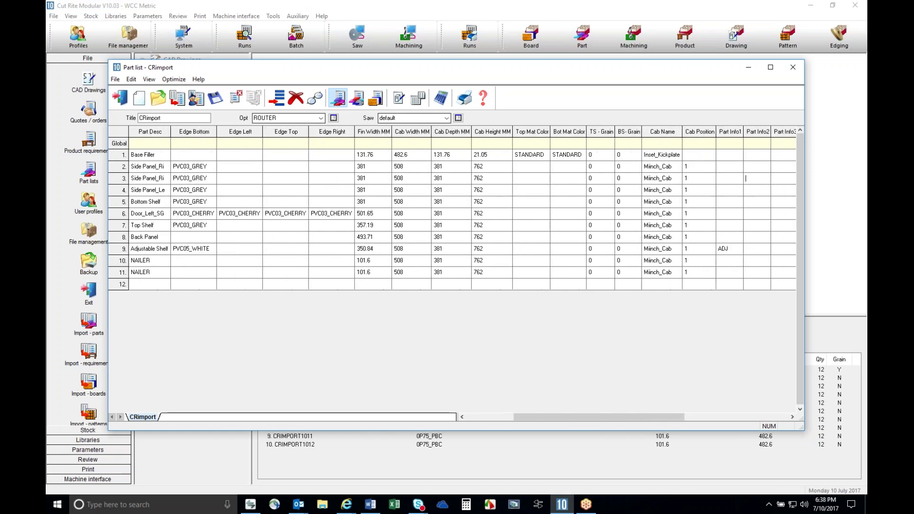
{"action": "key", "text": "Tab"}
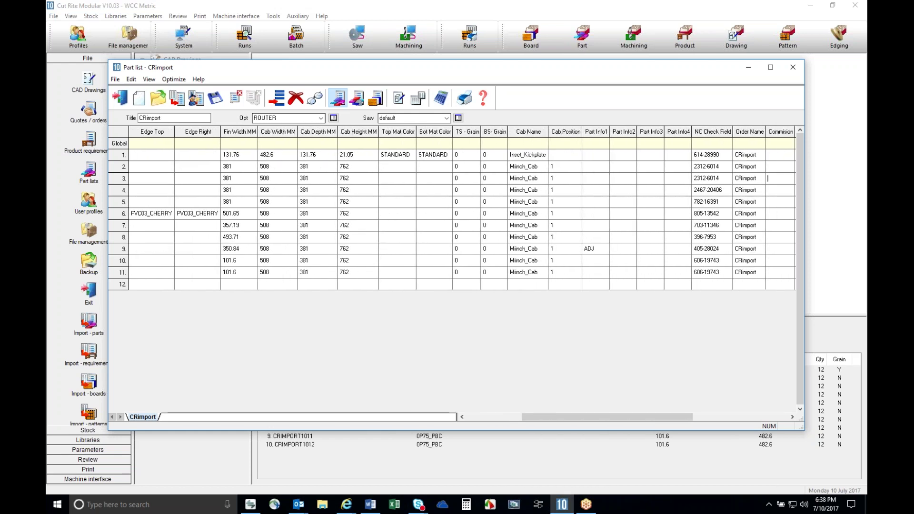
{"action": "key", "text": "Tab"}
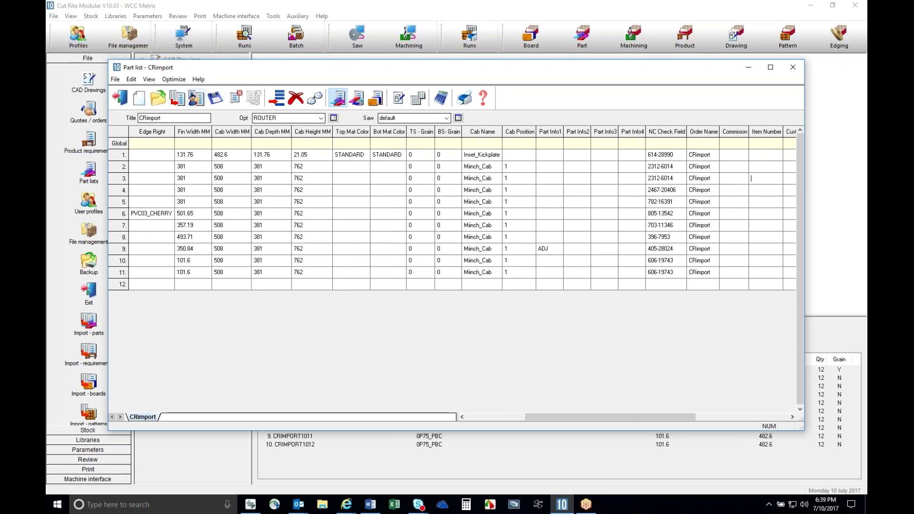
Step: Optimize the CRimport part list, saving the changes
{"action": "mouse_move", "coordinate": [610, 417]}
{"action": "left_mouse_down"}
{"action": "mouse_move", "coordinate": [562, 417]}
{"action": "mouse_move", "coordinate": [609, 417]}
{"action": "left_mouse_up"}
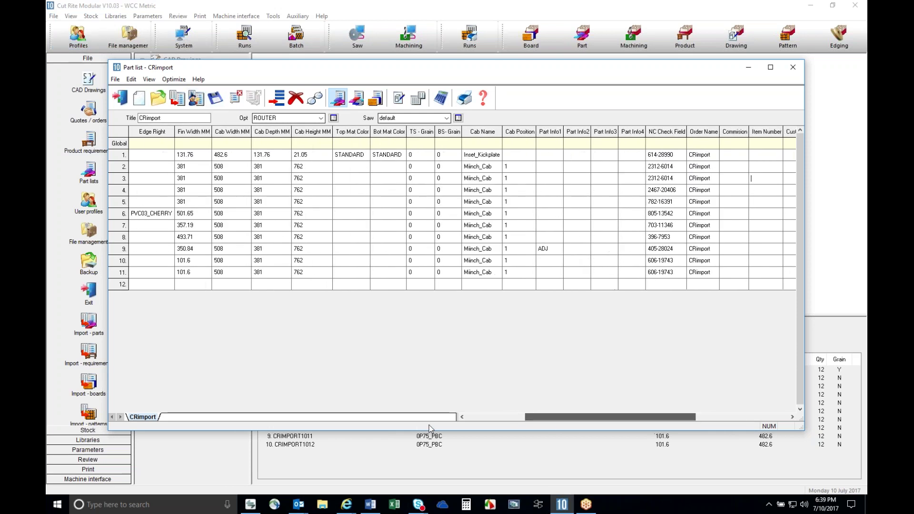
{"action": "left_click", "coordinate": [445, 98]}
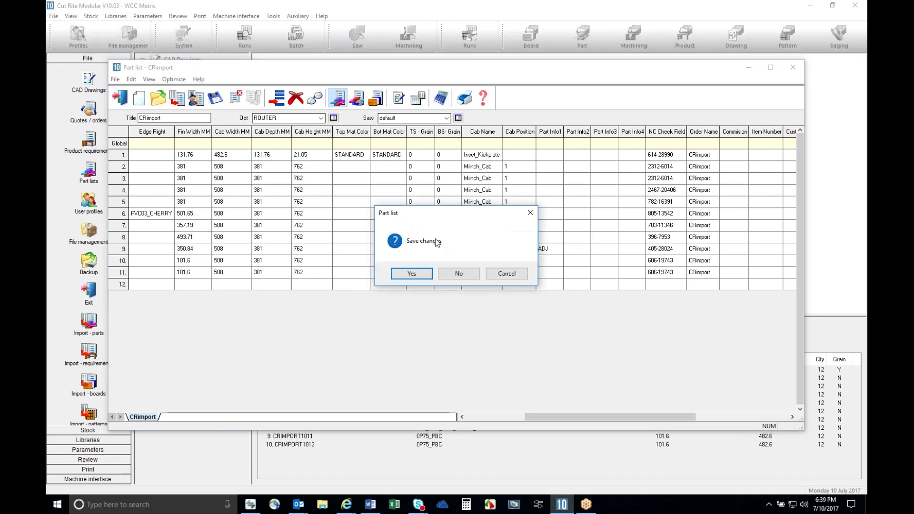
{"action": "left_click", "coordinate": [418, 275]}
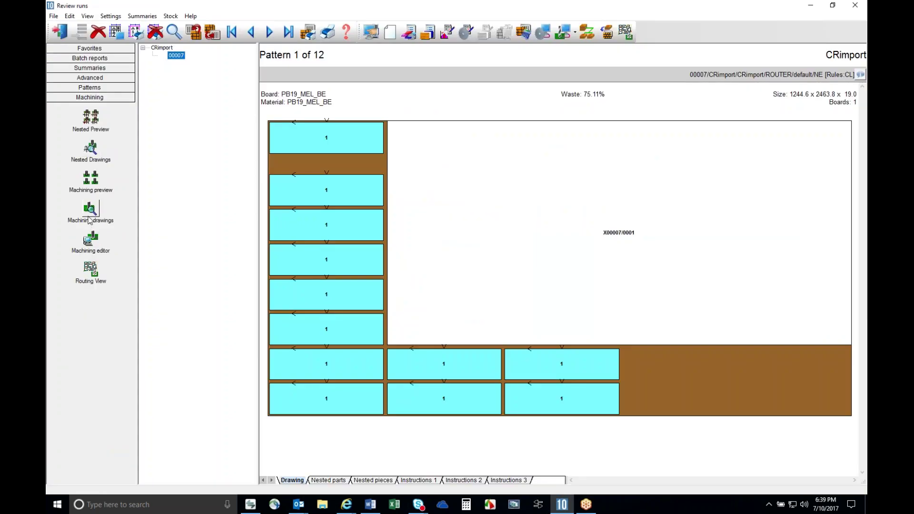
Step: Show the machining preview of run 00007 and compare the two CRIMPORT1001 parts
{"action": "left_click", "coordinate": [91, 179]}
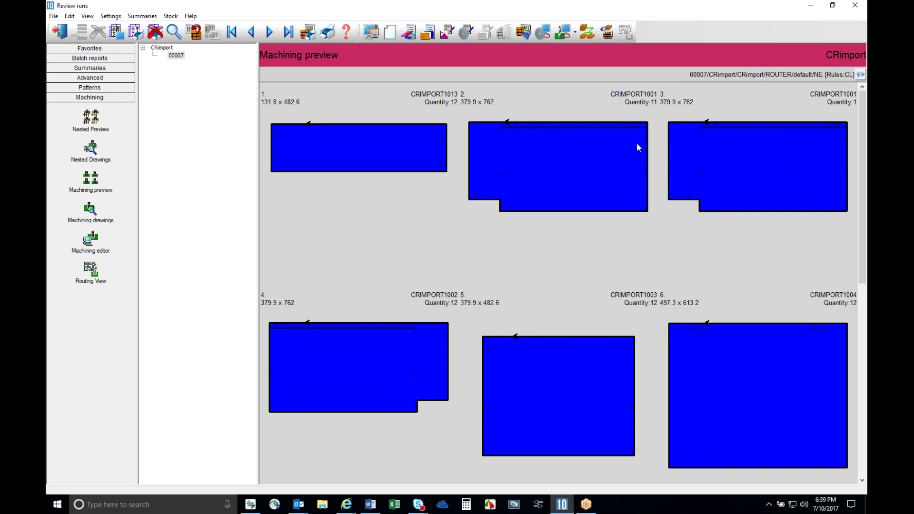
{"action": "left_click", "coordinate": [746, 147]}
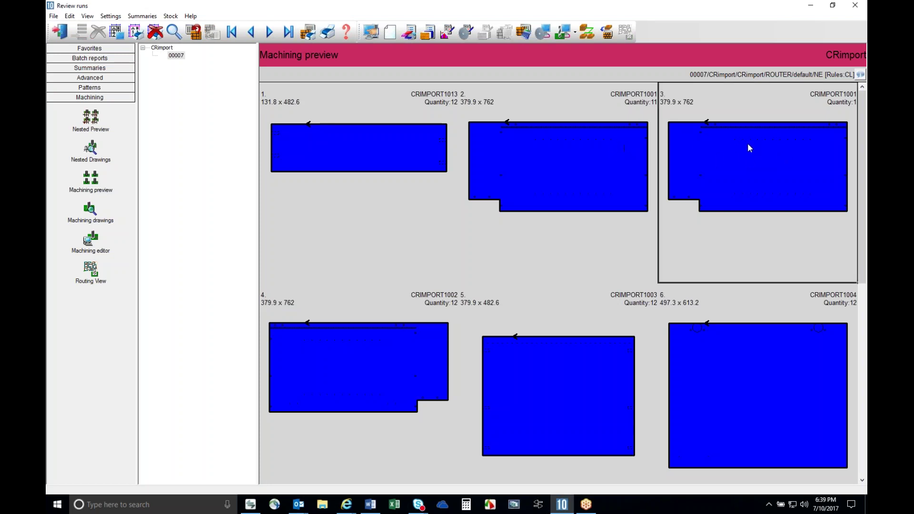
{"action": "left_click", "coordinate": [596, 155]}
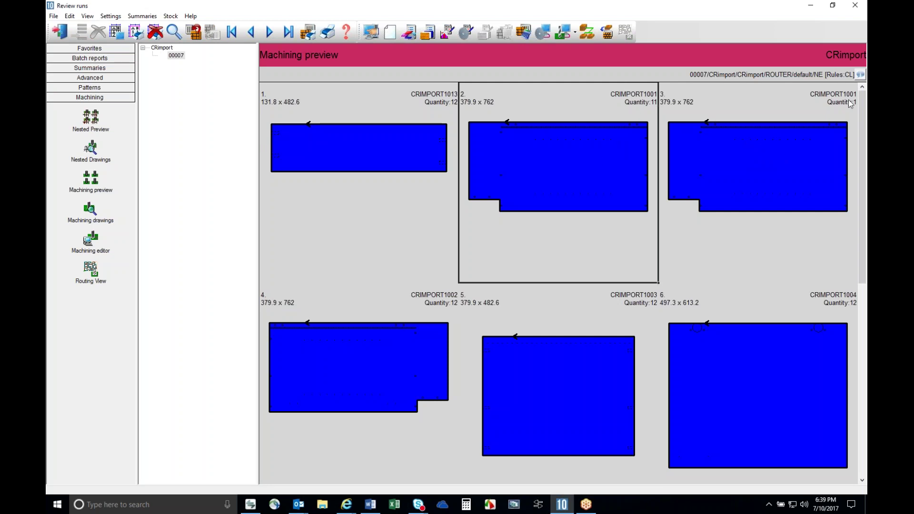
{"action": "left_click", "coordinate": [814, 163]}
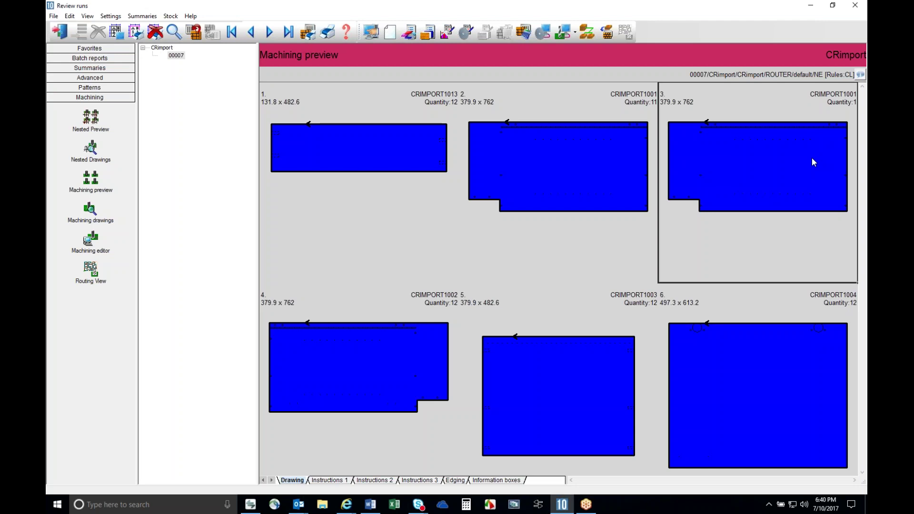
Step: Add a circle router cut to the single CRIMPORT1001 part at X 482, Y 215, with diameter 100, depth 121.7 and width 12
{"action": "double_click", "coordinate": [812, 159]}
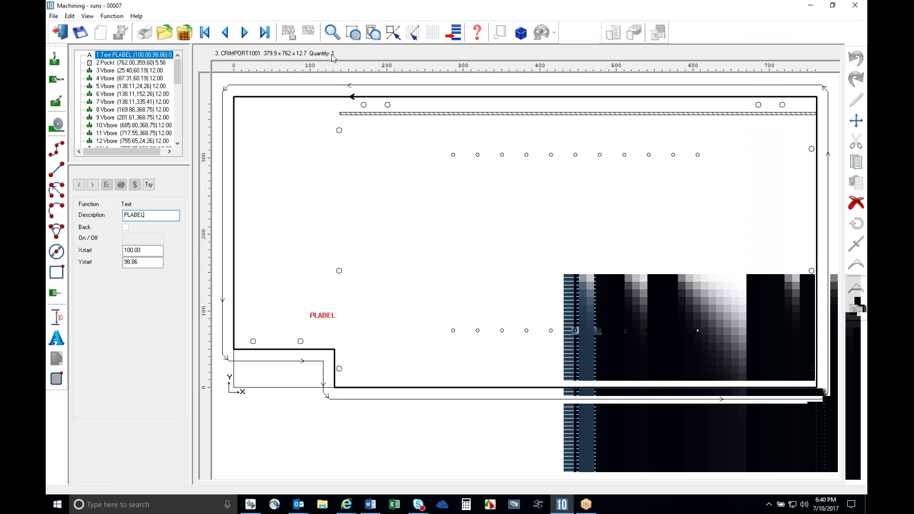
{"action": "left_click", "coordinate": [58, 254]}
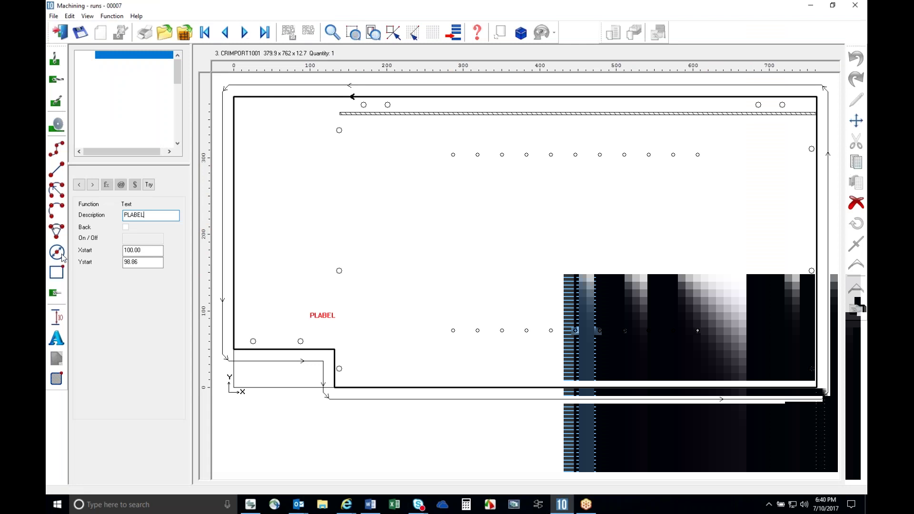
{"action": "left_click", "coordinate": [603, 222]}
{"action": "left_click", "coordinate": [639, 229]}
{"action": "type", "text": "121.7"}
{"action": "key", "text": "Tab"}
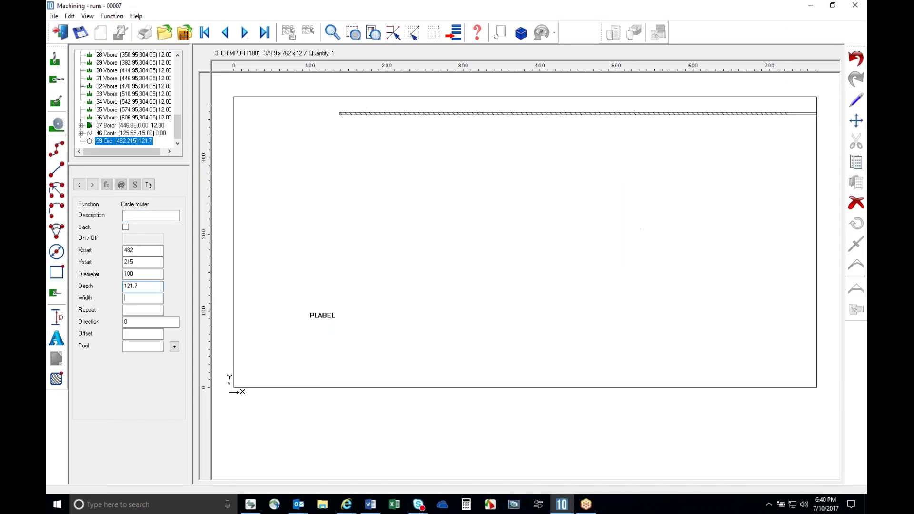
{"action": "type", "text": "12"}
{"action": "key", "text": "Tab"}
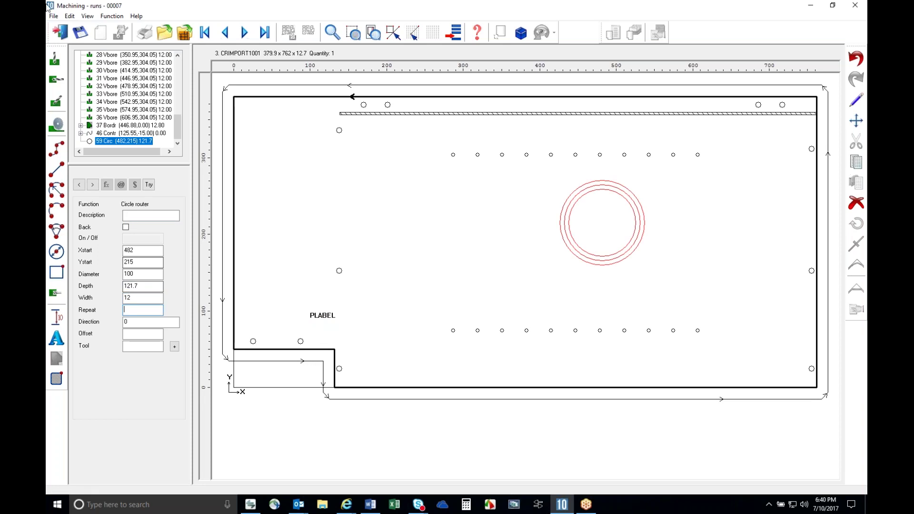
Step: Close the machining editor and leave the run review
{"action": "scroll", "coordinate": [124, 56], "scroll_direction": "down", "scroll_amount": 1}
{"action": "left_click", "coordinate": [60, 33]}
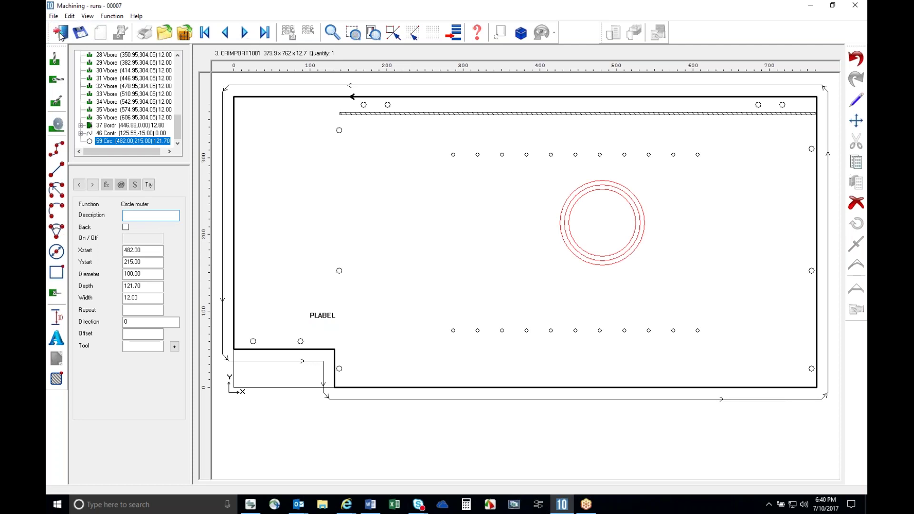
{"action": "left_click", "coordinate": [60, 33]}
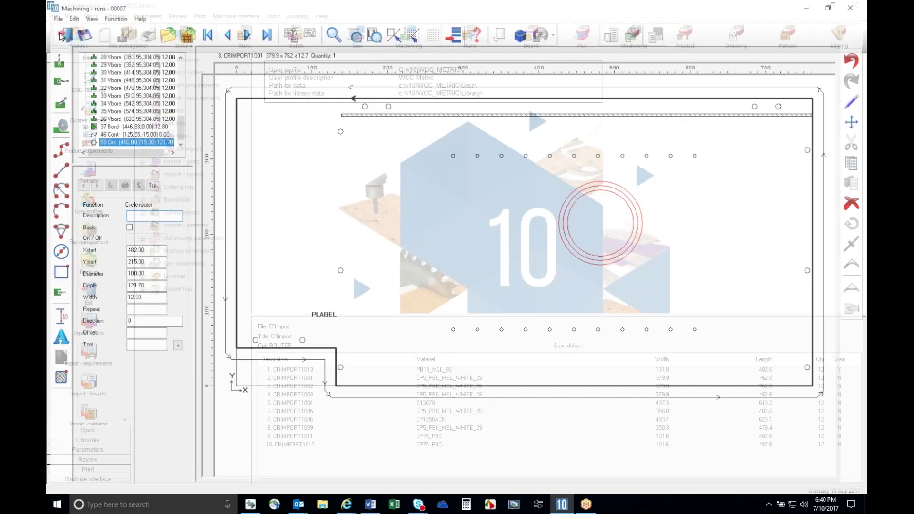
{"action": "key", "text": "Escape"}
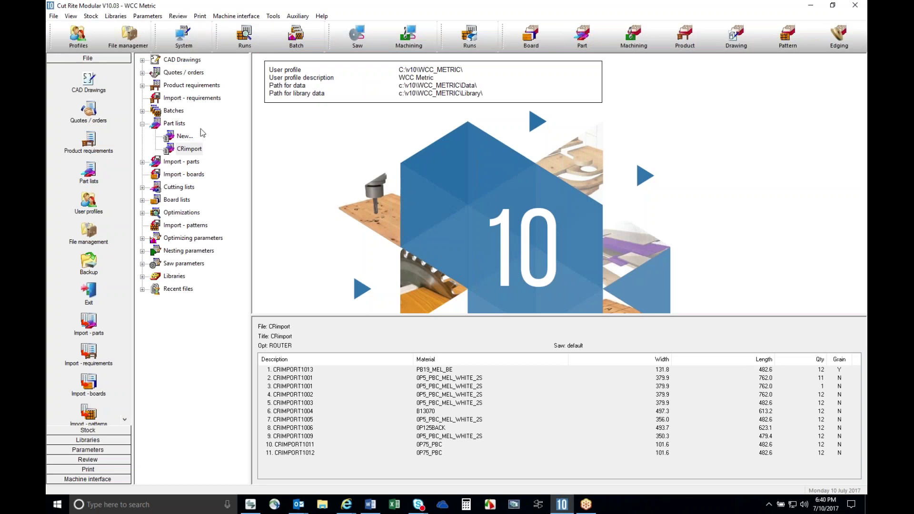
Step: Reopen the run review and enlarge nested pattern 3 to check the circular cut on part 3
{"action": "left_click", "coordinate": [184, 18]}
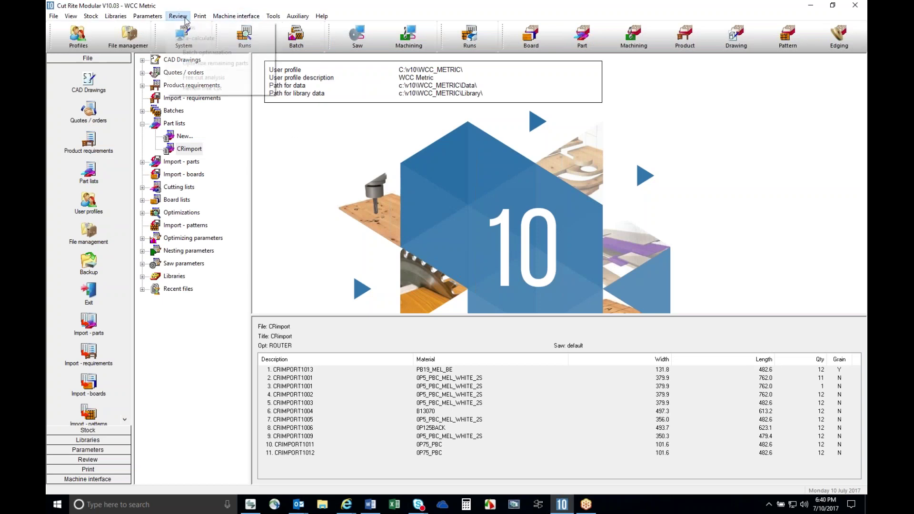
{"action": "left_click", "coordinate": [189, 28]}
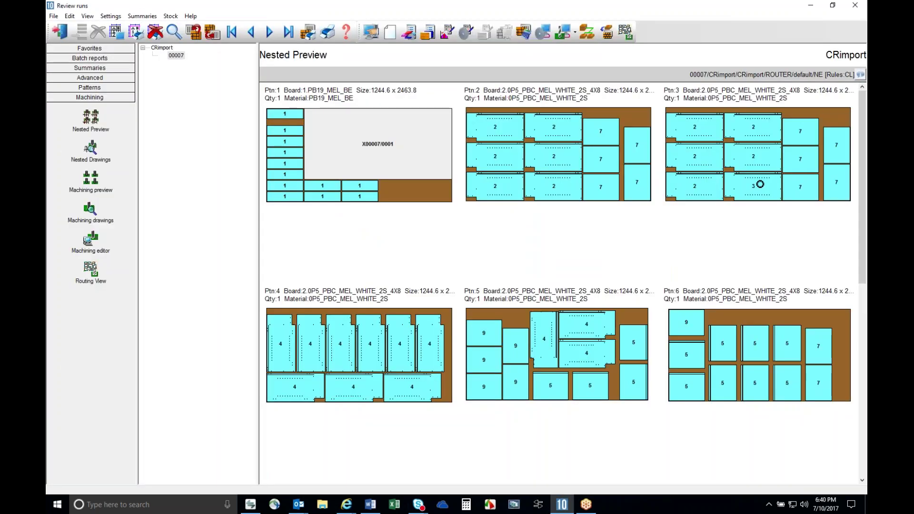
{"action": "double_click", "coordinate": [755, 183]}
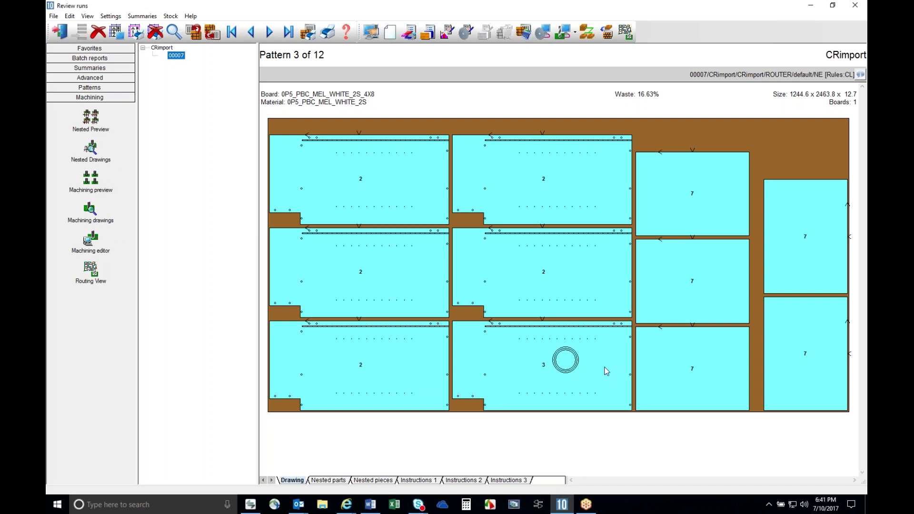
Step: Switch to the Word document Cut Rite Nesting Selling Points, maximize it and highlight the heading "Multiple Machining Source options"
{"action": "key", "text": "alt+Tab"}
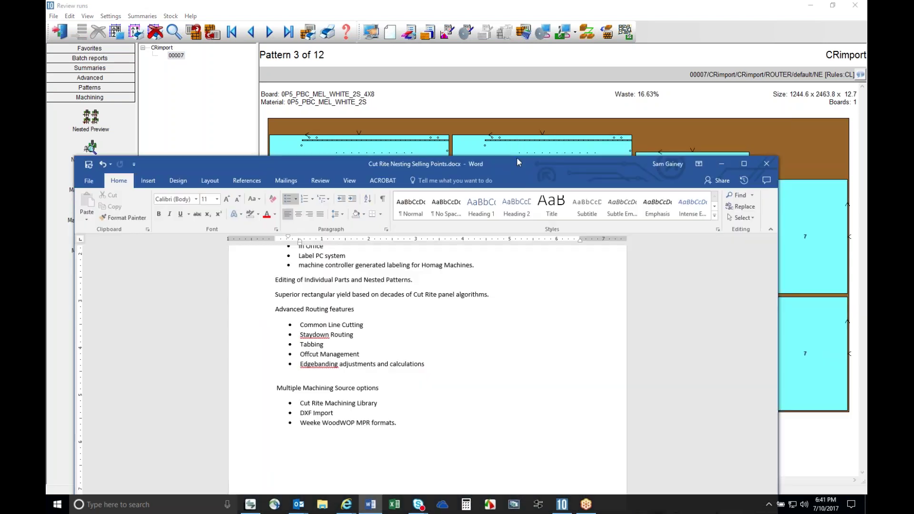
{"action": "mouse_move", "coordinate": [518, 158]}
{"action": "left_mouse_down"}
{"action": "mouse_move", "coordinate": [661, 46]}
{"action": "mouse_move", "coordinate": [676, 1]}
{"action": "left_mouse_up"}
{"action": "left_click", "coordinate": [319, 132]}
{"action": "scroll", "coordinate": [467, 116], "scroll_direction": "up", "scroll_amount": 1}
{"action": "left_click_drag", "start_coordinate": [307, 350], "coordinate": [424, 341]}
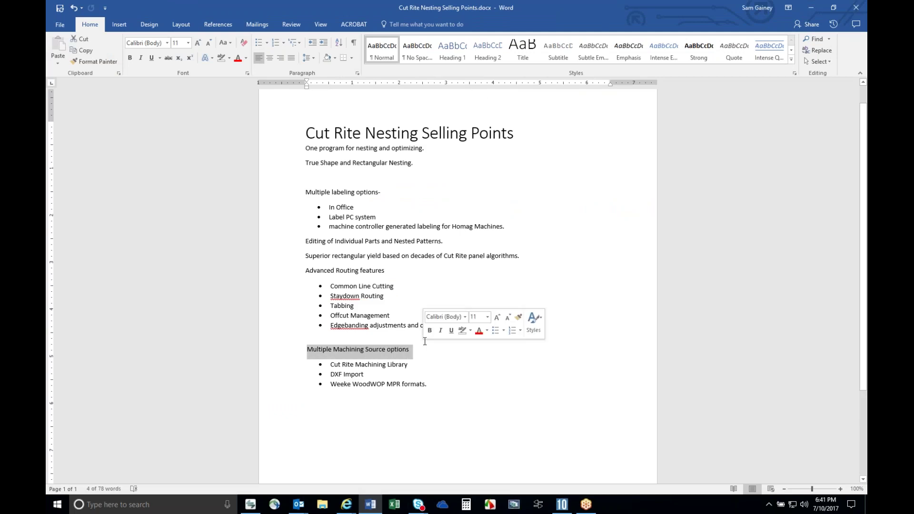
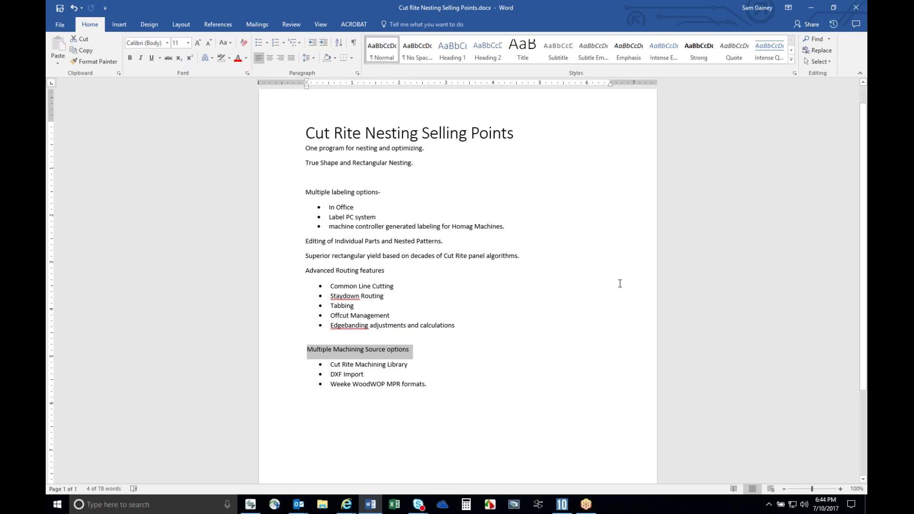
Step: Return to Cut Rite and open the WCC_DXF_Homag_V10 layer name rules for DXF import
{"action": "left_click", "coordinate": [561, 507]}
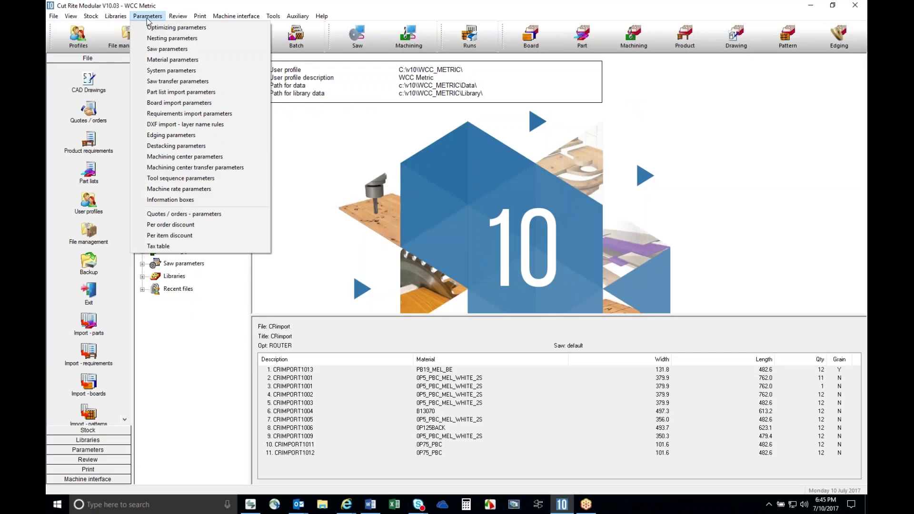
{"action": "left_click", "coordinate": [185, 124]}
{"action": "left_click", "coordinate": [360, 228]}
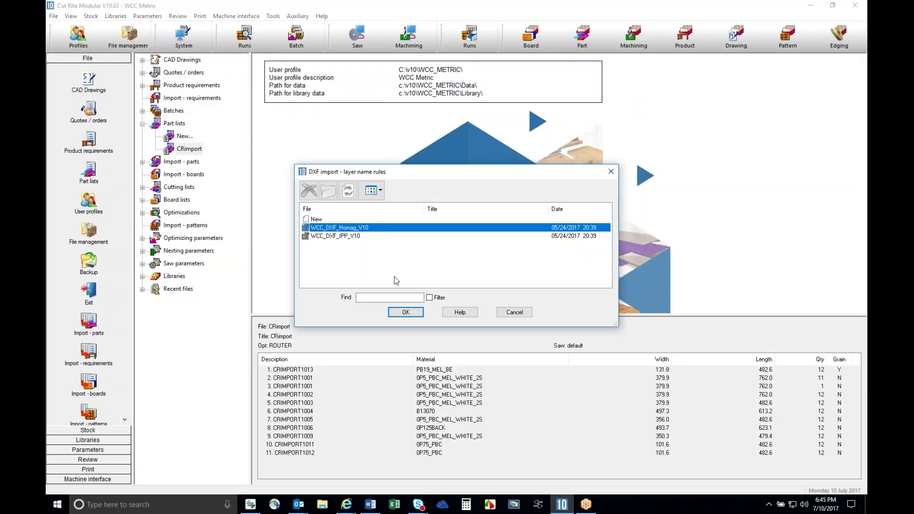
{"action": "left_click", "coordinate": [408, 315]}
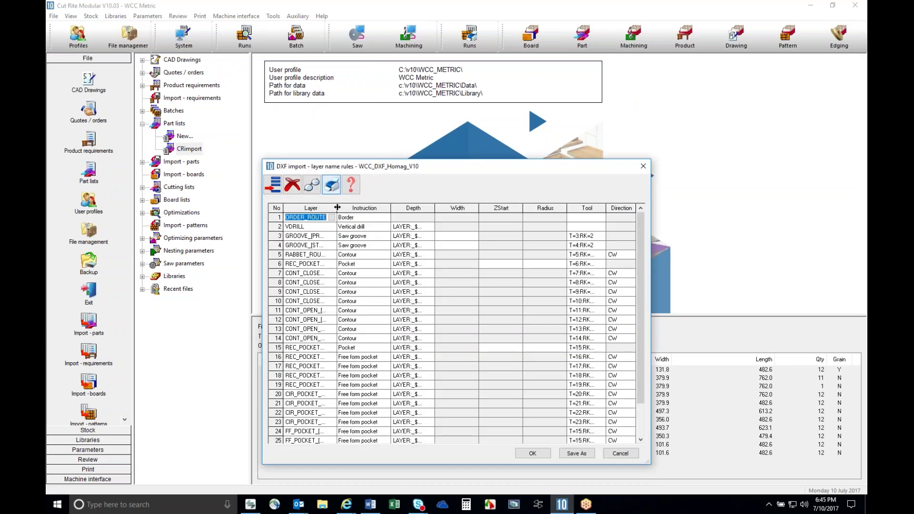
Step: Widen the Layer and Depth columns of the layer name rules so their full entries can be read
{"action": "left_click_drag", "start_coordinate": [339, 208], "coordinate": [339, 208]}
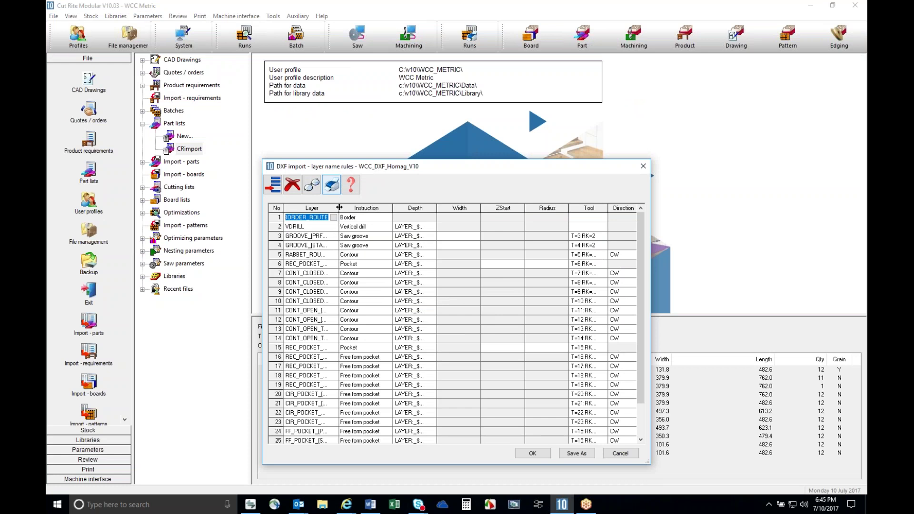
{"action": "left_click_drag", "start_coordinate": [339, 207], "coordinate": [423, 207]}
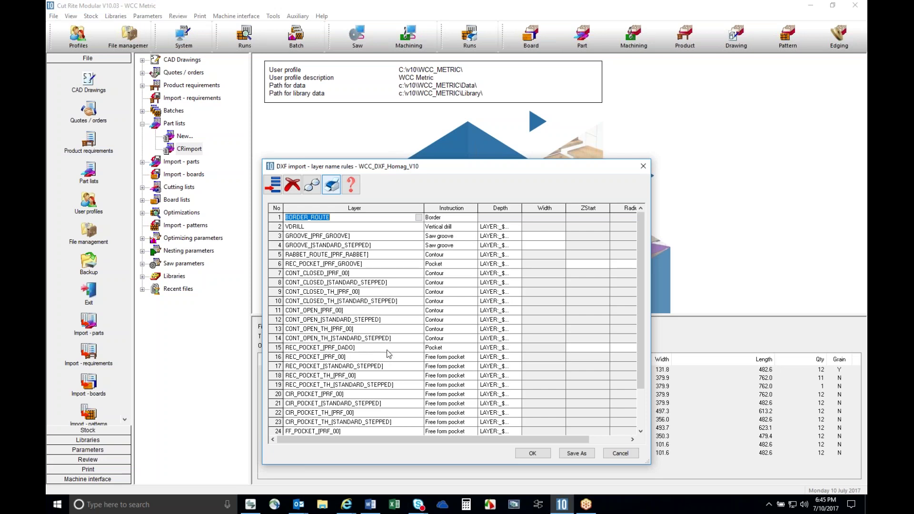
{"action": "left_click_drag", "start_coordinate": [522, 207], "coordinate": [567, 203]}
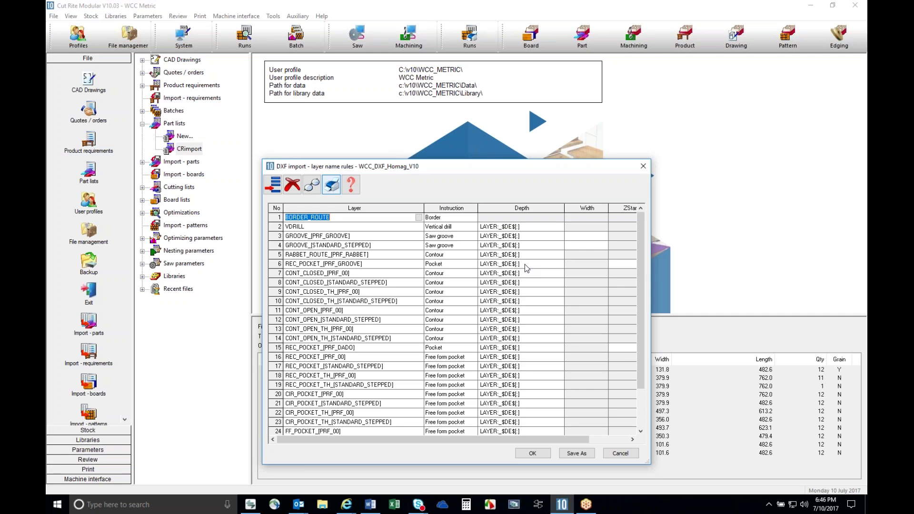
Step: Move and enlarge the layer name rules window, and widen its Tool and ZStart columns to show complete values
{"action": "left_click_drag", "start_coordinate": [498, 168], "coordinate": [509, 52]}
{"action": "left_click_drag", "start_coordinate": [659, 358], "coordinate": [832, 438]}
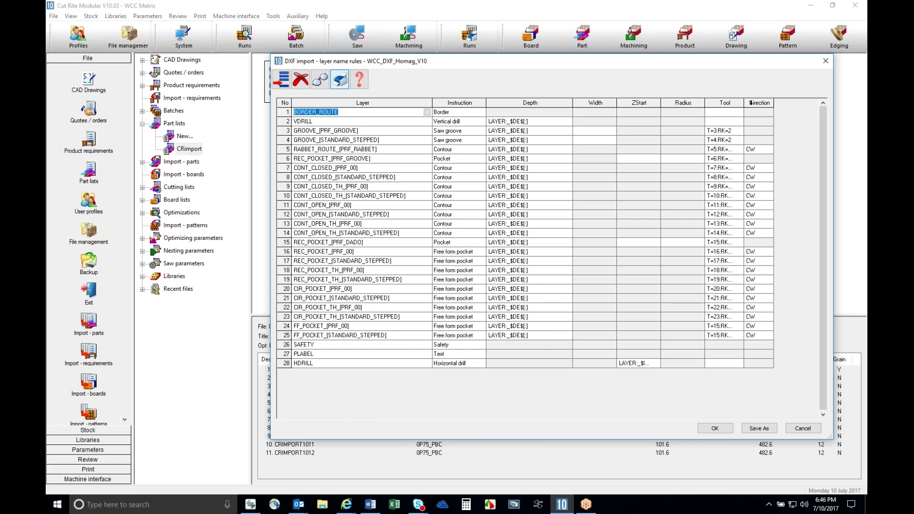
{"action": "left_click_drag", "start_coordinate": [744, 103], "coordinate": [794, 101]}
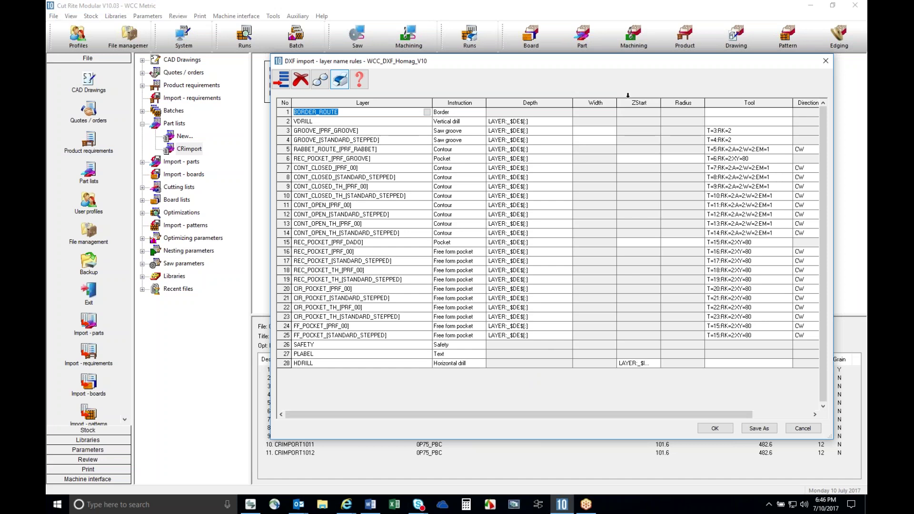
{"action": "left_click_drag", "start_coordinate": [667, 66], "coordinate": [458, 66]}
{"action": "left_click_drag", "start_coordinate": [632, 179], "coordinate": [759, 179]}
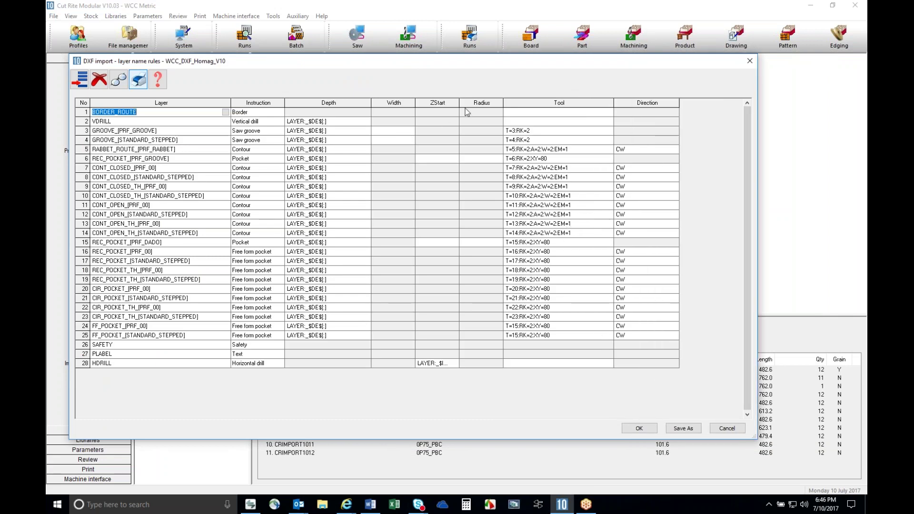
{"action": "left_click_drag", "start_coordinate": [459, 103], "coordinate": [479, 102]}
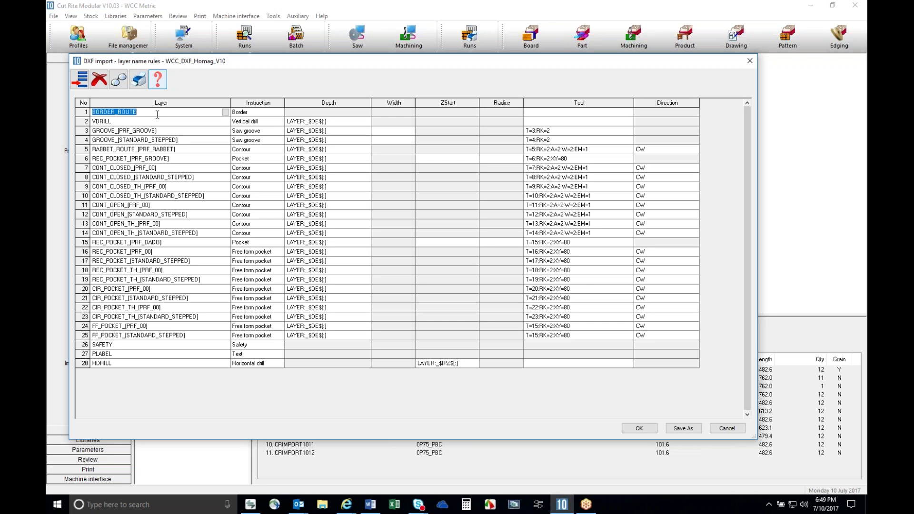
Step: Select the REC_POCKET_[PRF_GROOVE] layer rule and temporarily narrow the rules window to uncover the file list behind it
{"action": "left_click", "coordinate": [145, 160]}
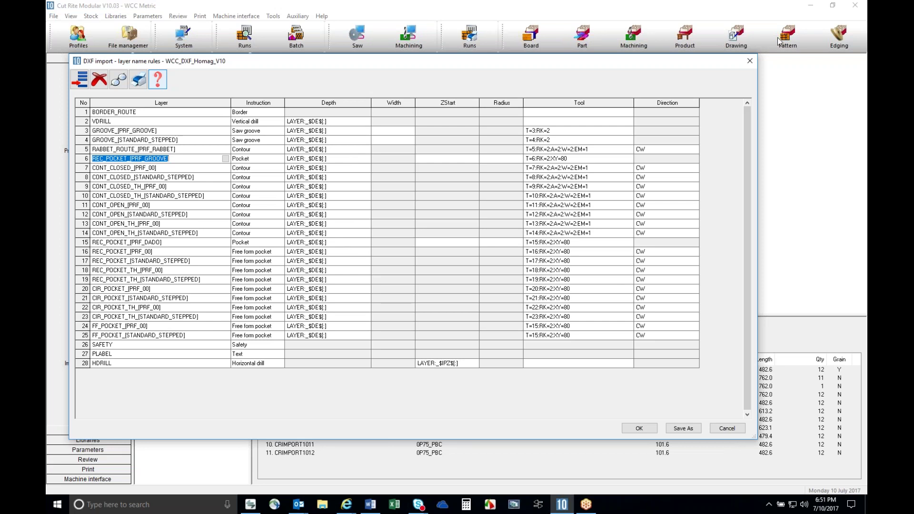
{"action": "left_click_drag", "start_coordinate": [759, 219], "coordinate": [457, 225]}
{"action": "left_click", "coordinate": [439, 414]}
{"action": "left_click", "coordinate": [439, 415]}
{"action": "left_click_drag", "start_coordinate": [283, 415], "coordinate": [144, 424]}
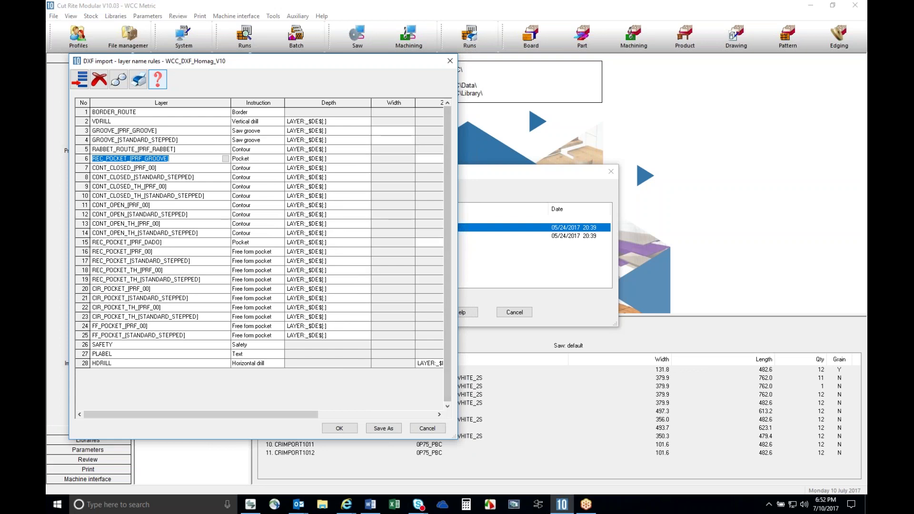
{"action": "left_click_drag", "start_coordinate": [457, 243], "coordinate": [722, 227]}
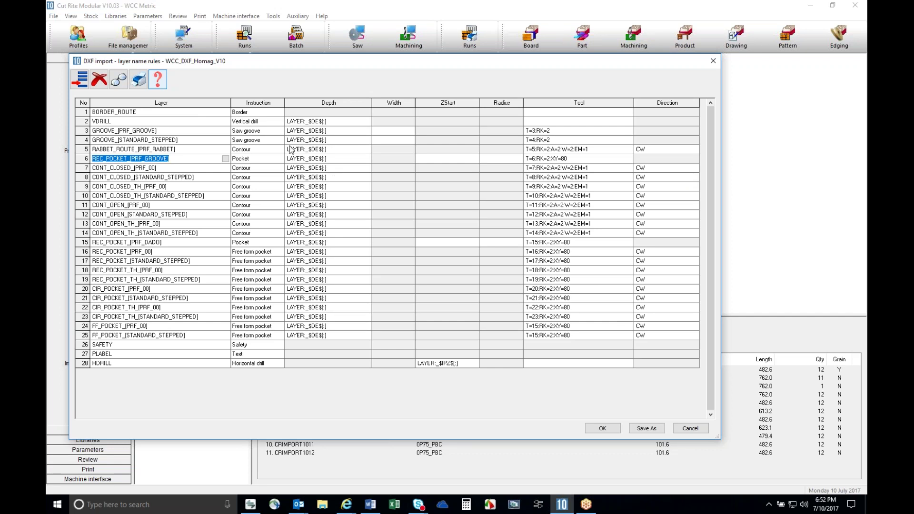
Step: Review the tool box options of the CONT_CLOSED_TH_[STANDARD_STEPPED] rule, including Withdrawal and Other, and cancel without changes
{"action": "left_click", "coordinate": [194, 159]}
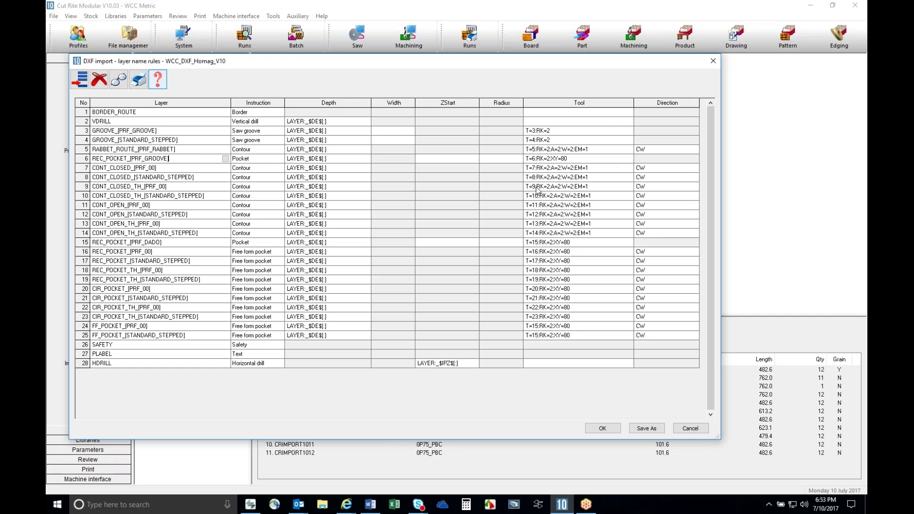
{"action": "left_click", "coordinate": [598, 196]}
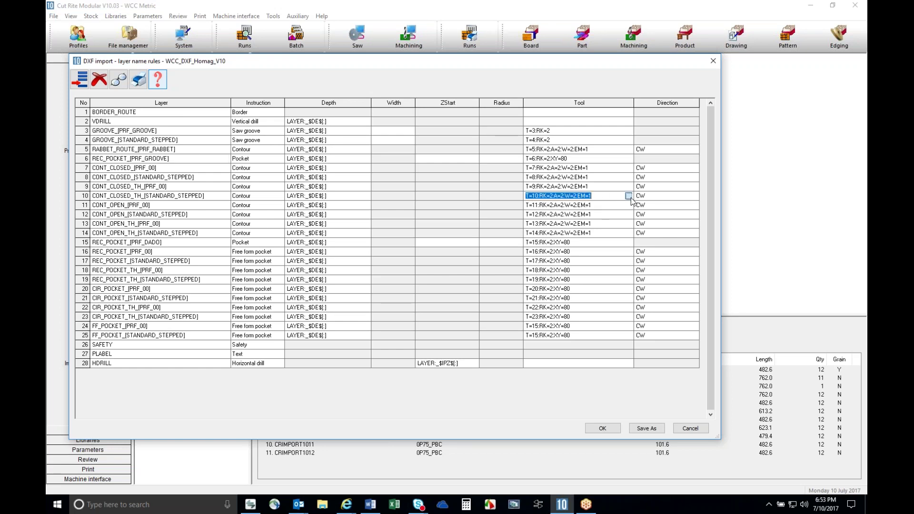
{"action": "left_click", "coordinate": [629, 196]}
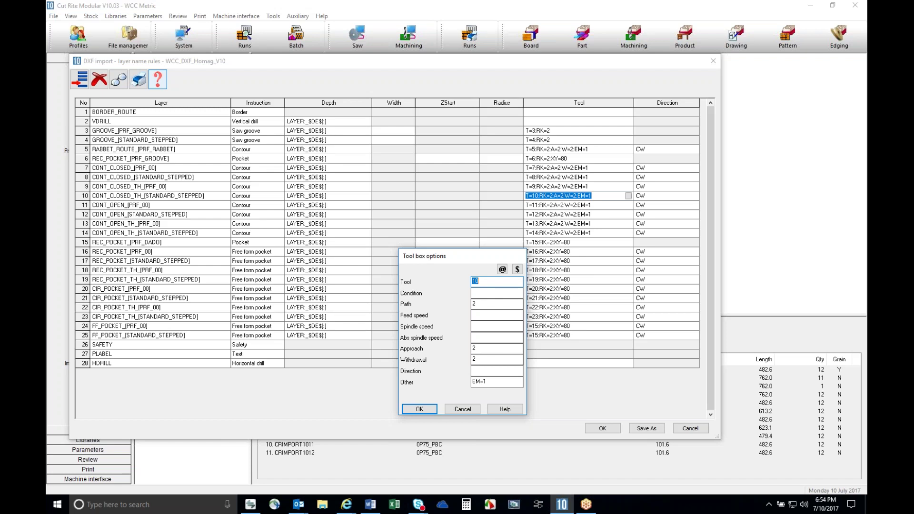
{"action": "left_click", "coordinate": [490, 360]}
{"action": "left_click", "coordinate": [497, 381]}
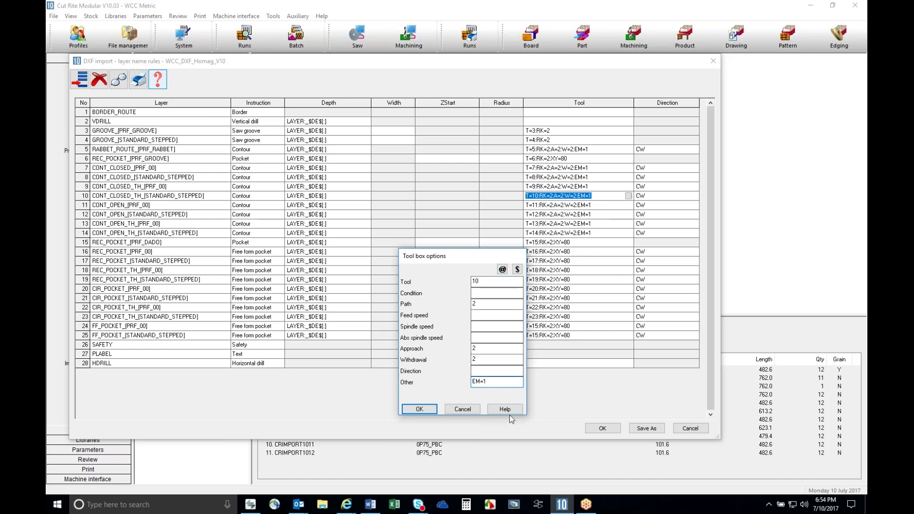
{"action": "left_click", "coordinate": [475, 409]}
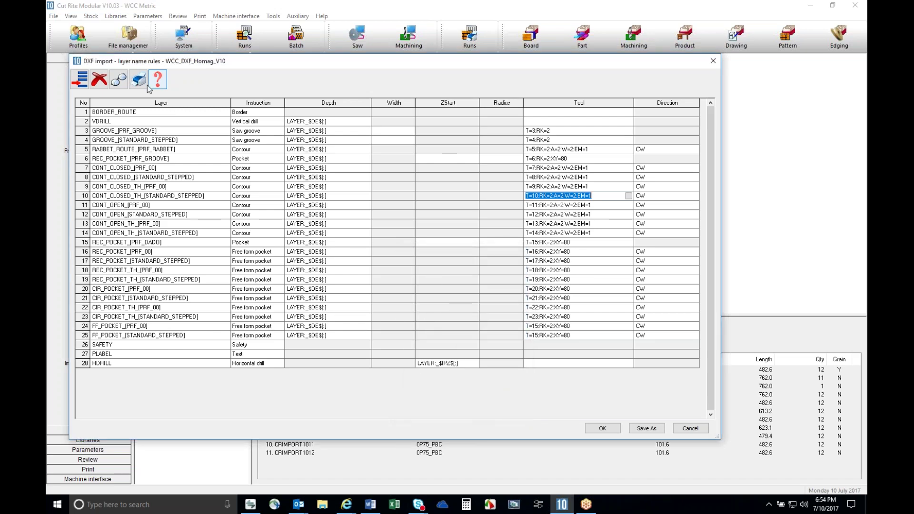
Step: Insert an empty rule above CONT_CLOSED_TH_[STANDARD_STEPPED] and close the layer name rules and their file list
{"action": "left_click", "coordinate": [78, 77]}
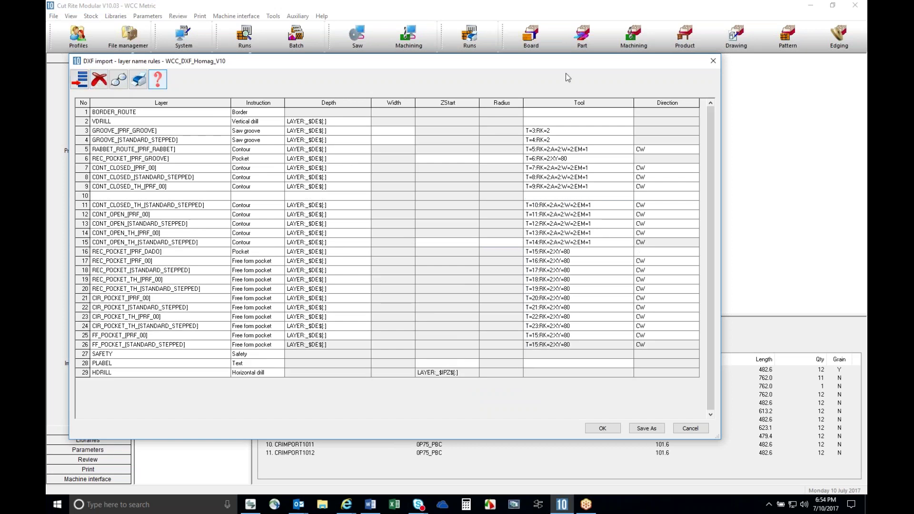
{"action": "left_click", "coordinate": [714, 62]}
{"action": "left_click", "coordinate": [714, 62]}
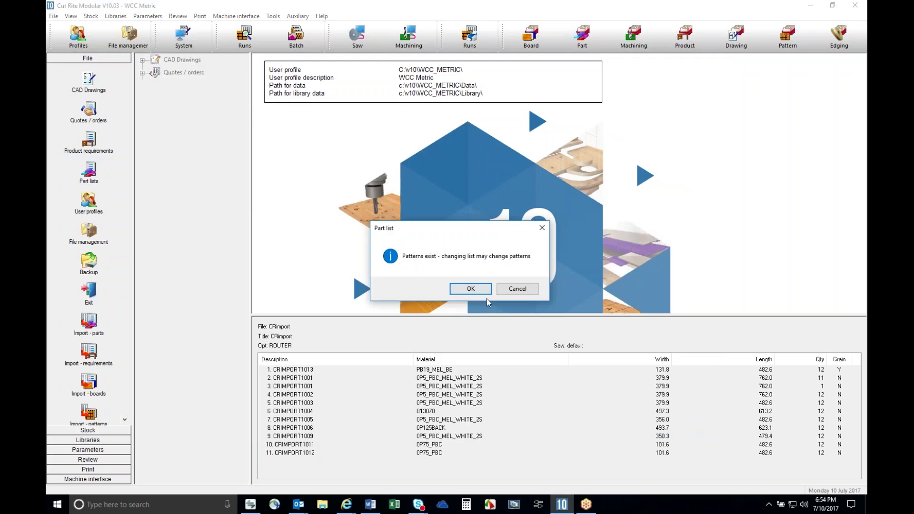
Step: Open the CRimport part list and assign the DXF file CRimport1002 to the first part from the enlarged DXF browser
{"action": "left_click", "coordinate": [481, 291]}
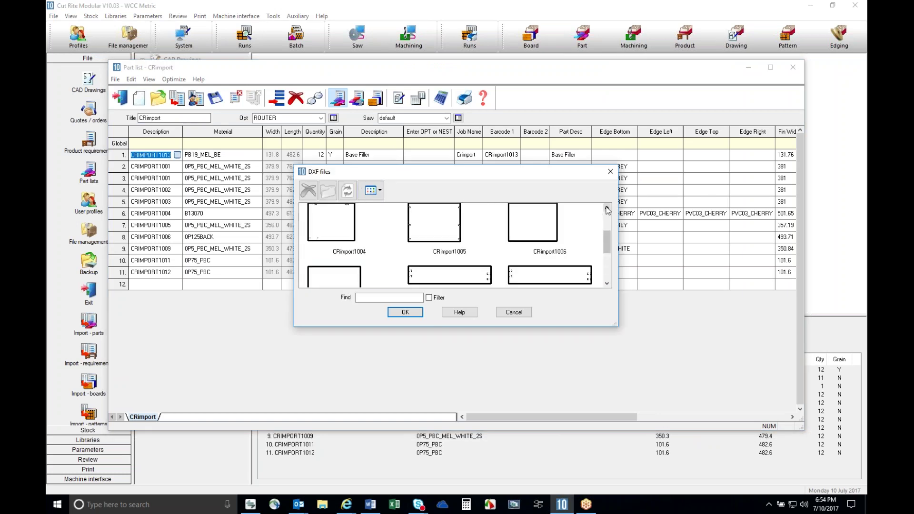
{"action": "left_click_drag", "start_coordinate": [616, 325], "coordinate": [674, 441]}
{"action": "left_click", "coordinate": [666, 208]}
{"action": "left_click", "coordinate": [441, 220]}
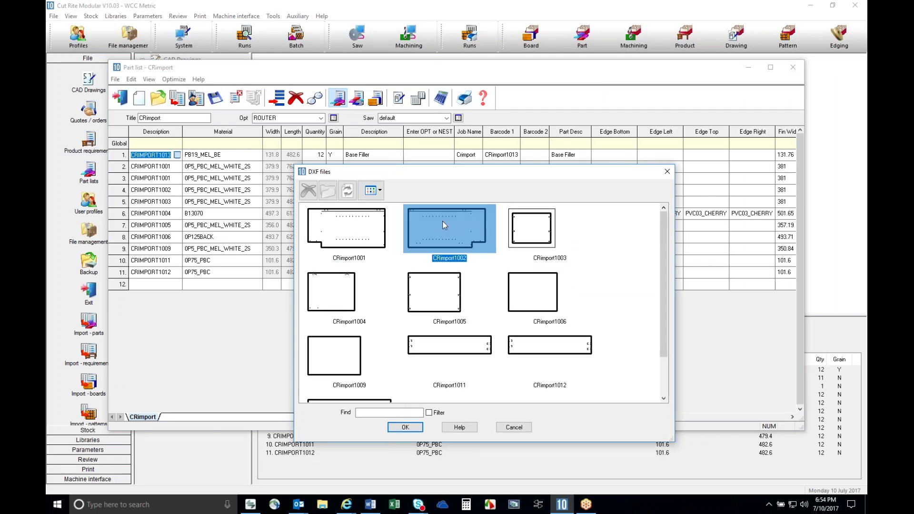
{"action": "double_click", "coordinate": [442, 221]}
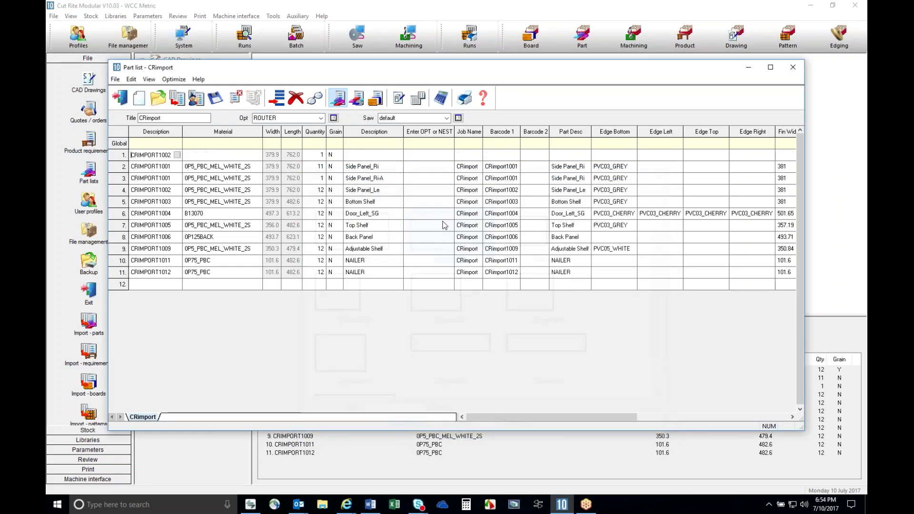
Step: Reopen the DXF file browser for the first part, review its view options and thumbnails, and move it clear of the part list
{"action": "left_click", "coordinate": [179, 156]}
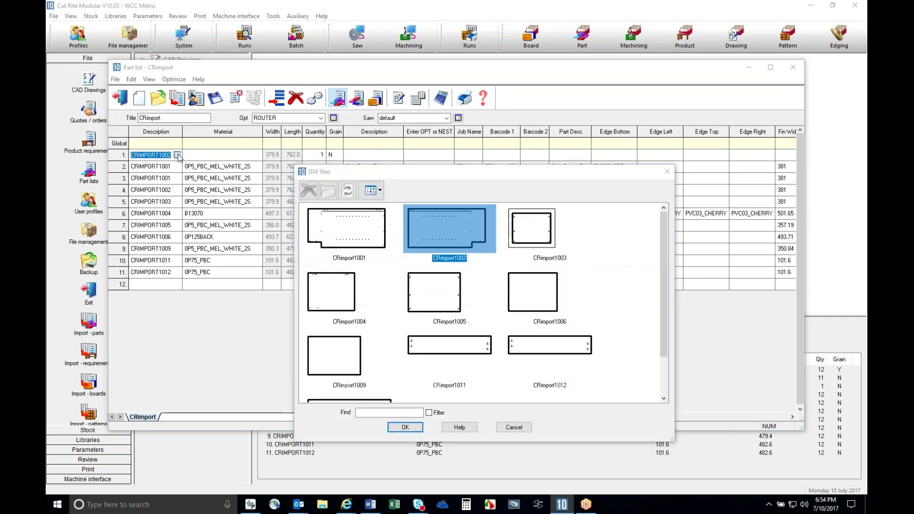
{"action": "left_click", "coordinate": [380, 191]}
{"action": "left_click", "coordinate": [456, 233]}
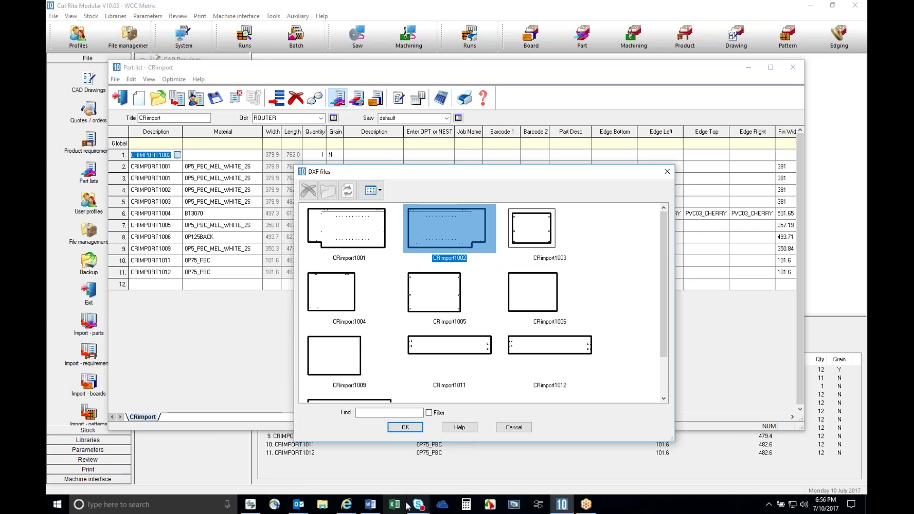
{"action": "mouse_move", "coordinate": [371, 508]}
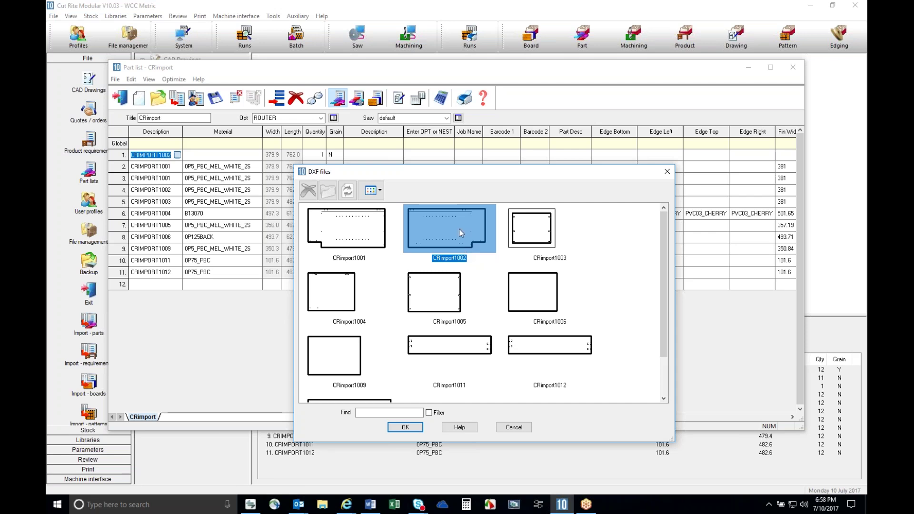
{"action": "left_click_drag", "start_coordinate": [498, 174], "coordinate": [520, 274]}
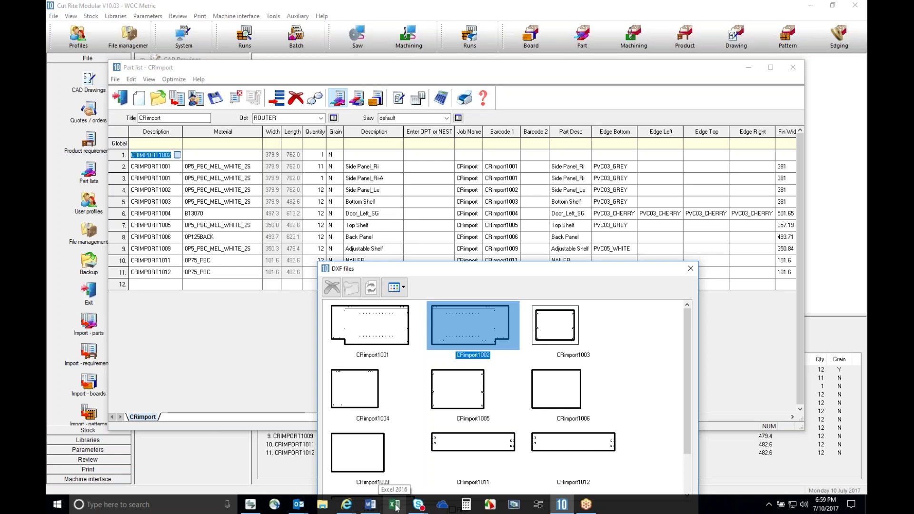
Step: Check the Word selling points document briefly, minimize it, and reposition the DXF file browser over the part list
{"action": "mouse_move", "coordinate": [418, 505]}
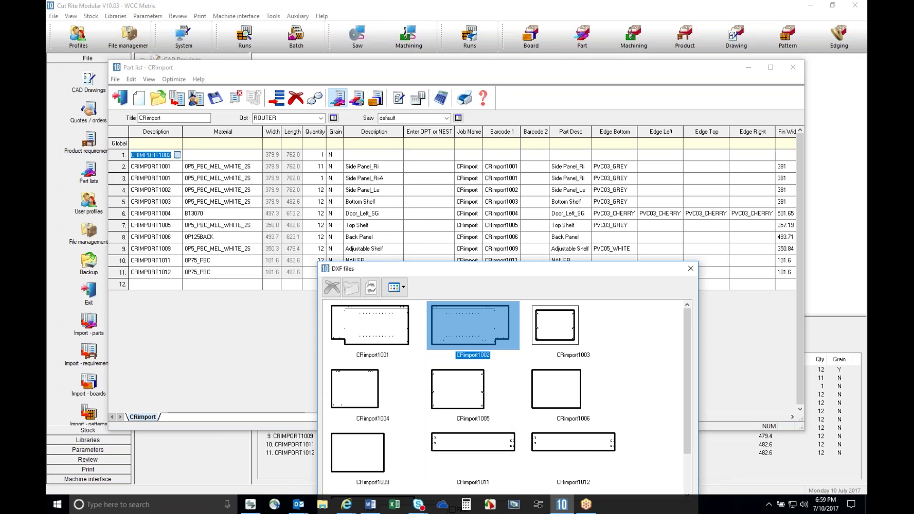
{"action": "key", "text": "alt+Tab"}
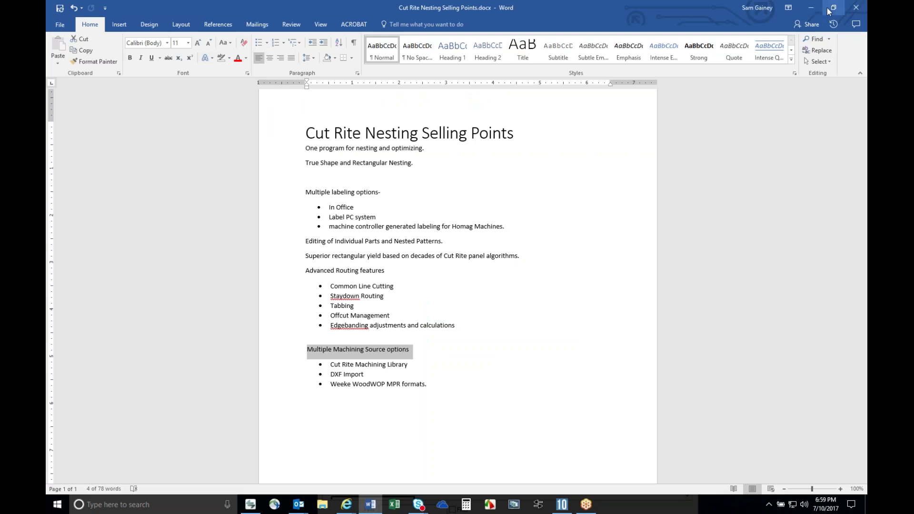
{"action": "left_click", "coordinate": [809, 9]}
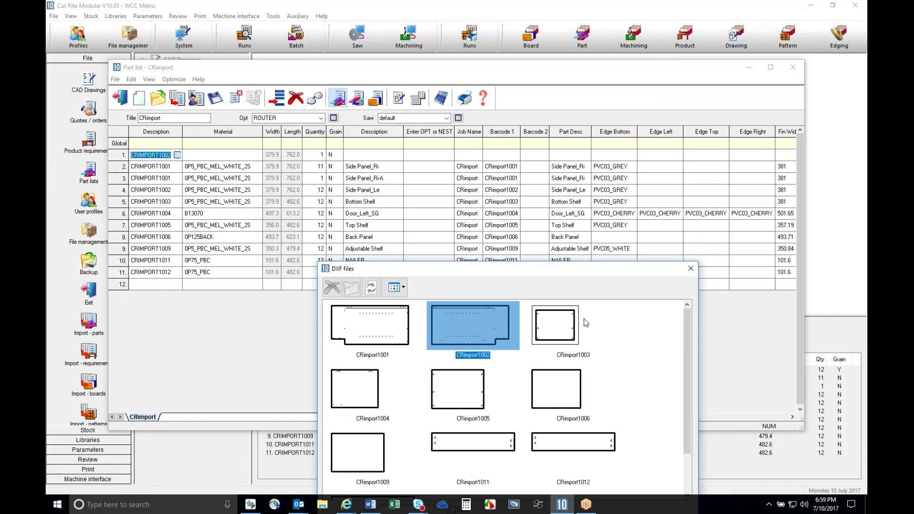
{"action": "left_click_drag", "start_coordinate": [576, 269], "coordinate": [543, 146]}
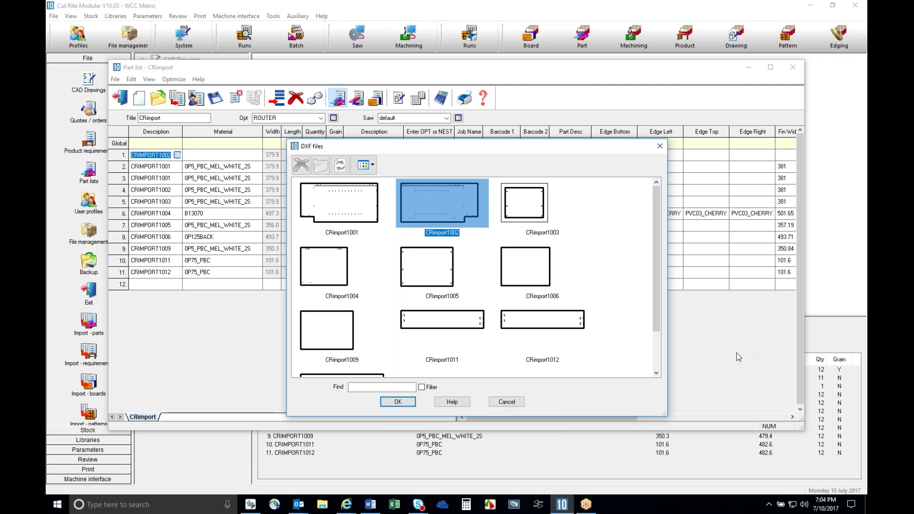
Step: Switch back to the Word document Cut Rite Nesting Selling Points and clear the text highlight
{"action": "left_click", "coordinate": [372, 505]}
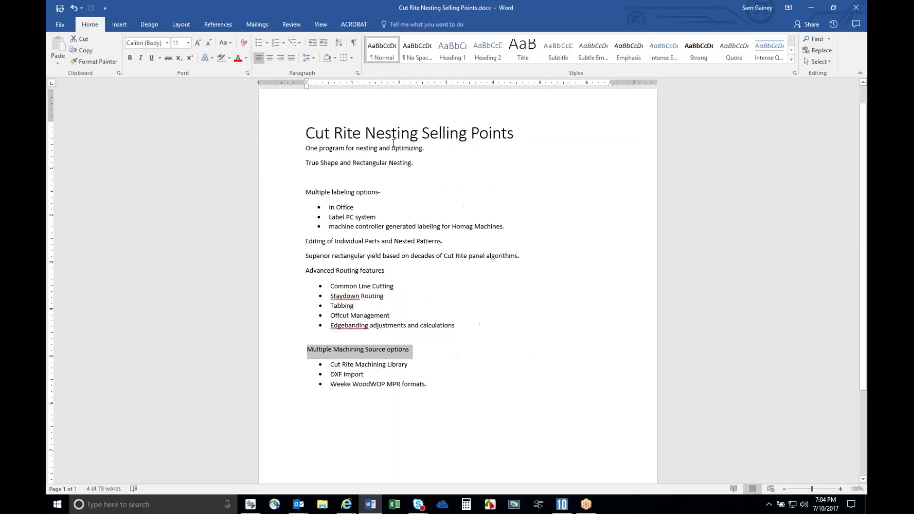
{"action": "left_click", "coordinate": [429, 149]}
{"action": "left_click_drag", "start_coordinate": [306, 133], "coordinate": [509, 119]}
{"action": "left_click", "coordinate": [553, 148]}
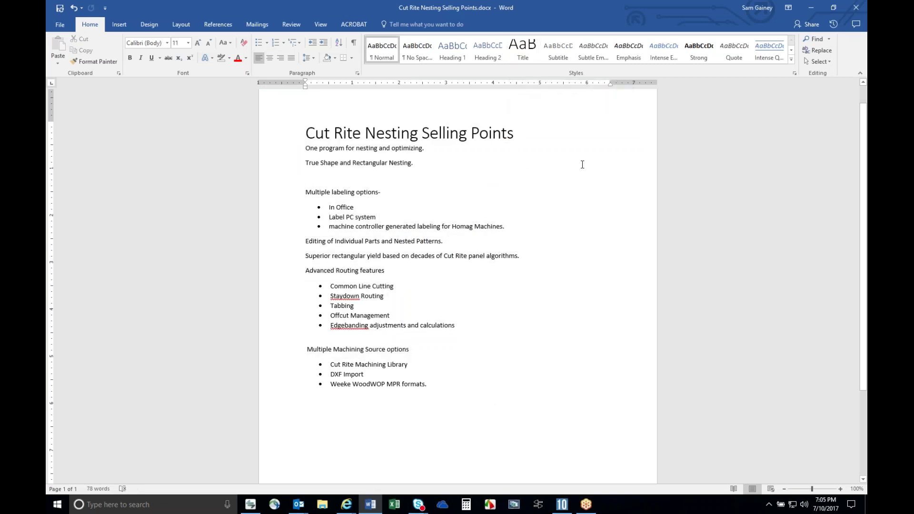